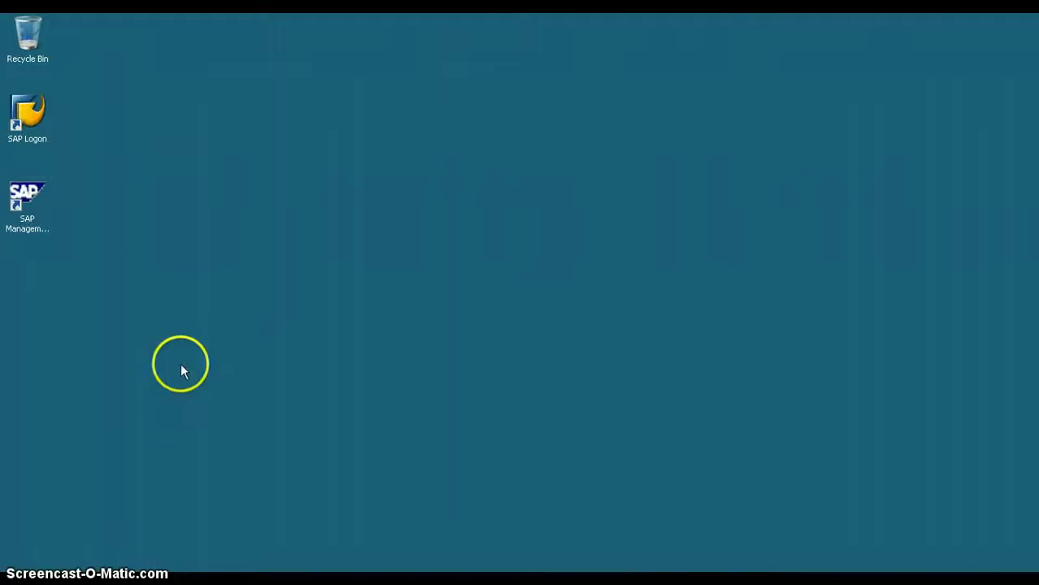
# Open SAP Logon and widen the Name column of the connection list to fit the full system name
pyautogui.click(33, 118)
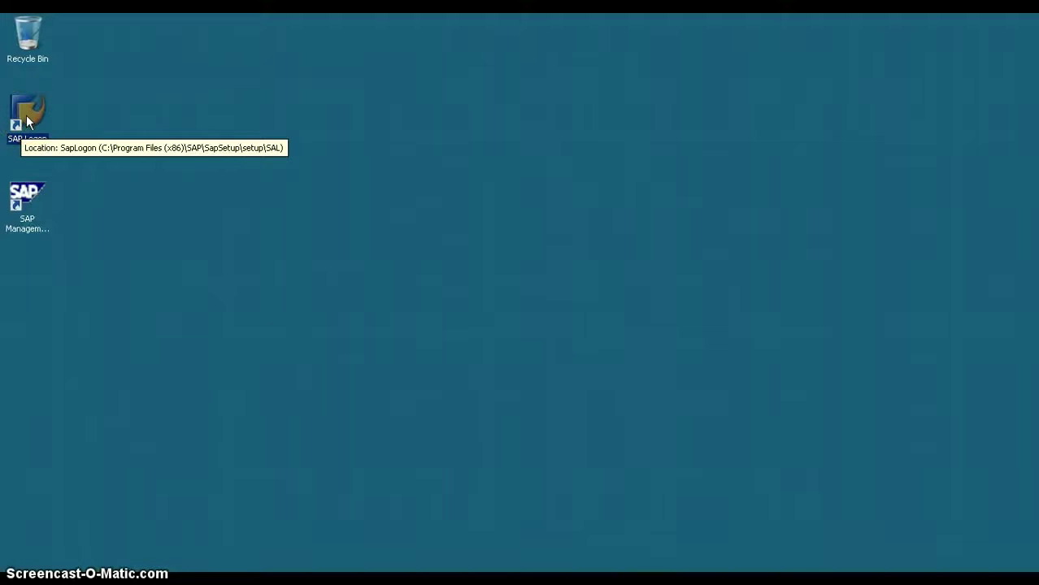
pyautogui.doubleClick(29, 118)
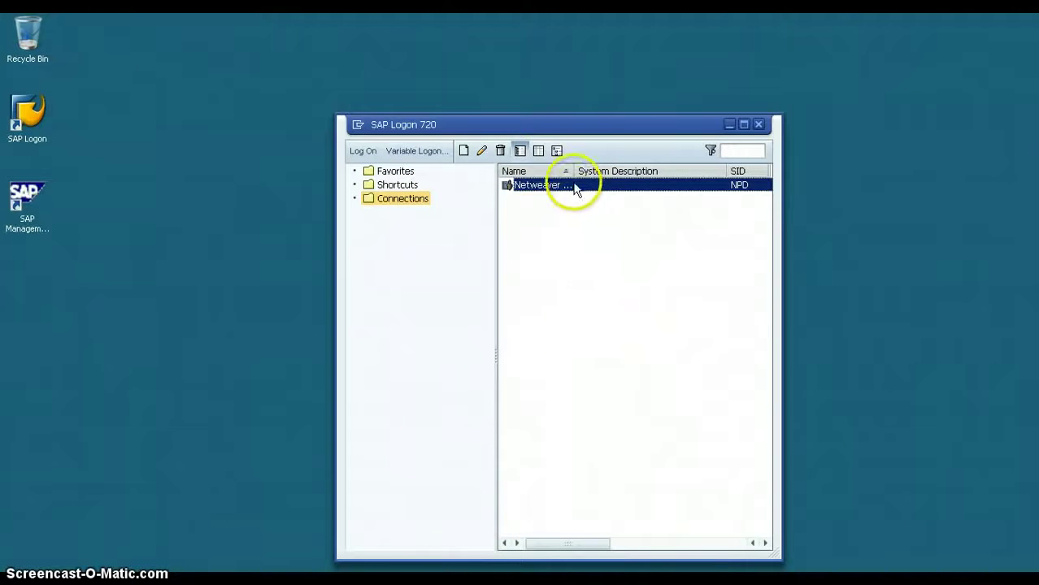
pyautogui.moveTo(574, 172); pyautogui.dragTo(605, 172)
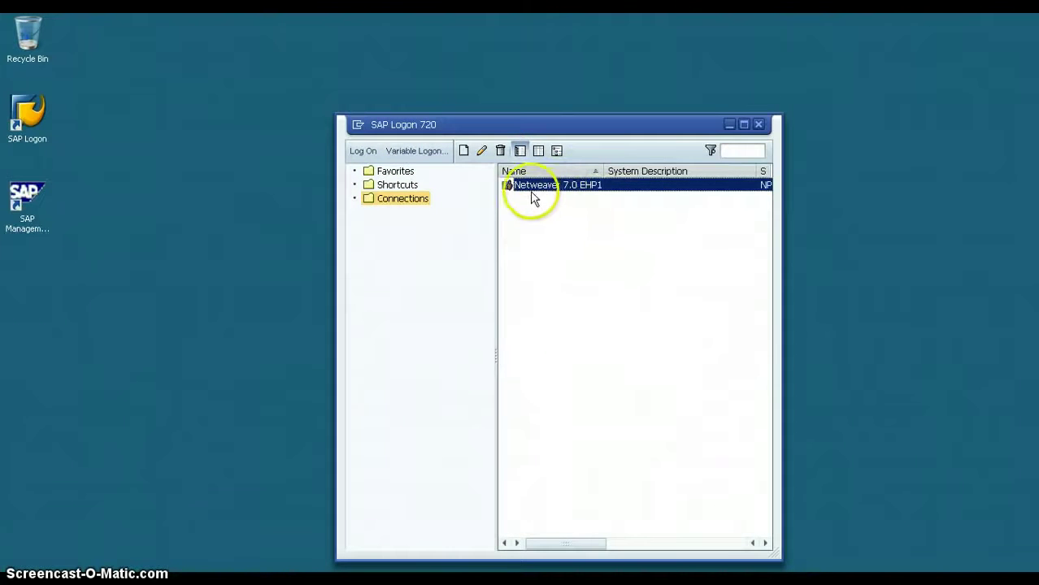
# Review the application server, instance number and system ID in the properties of the Netweaver 7.0 EHP1 connection
pyautogui.rightClick(584, 188)
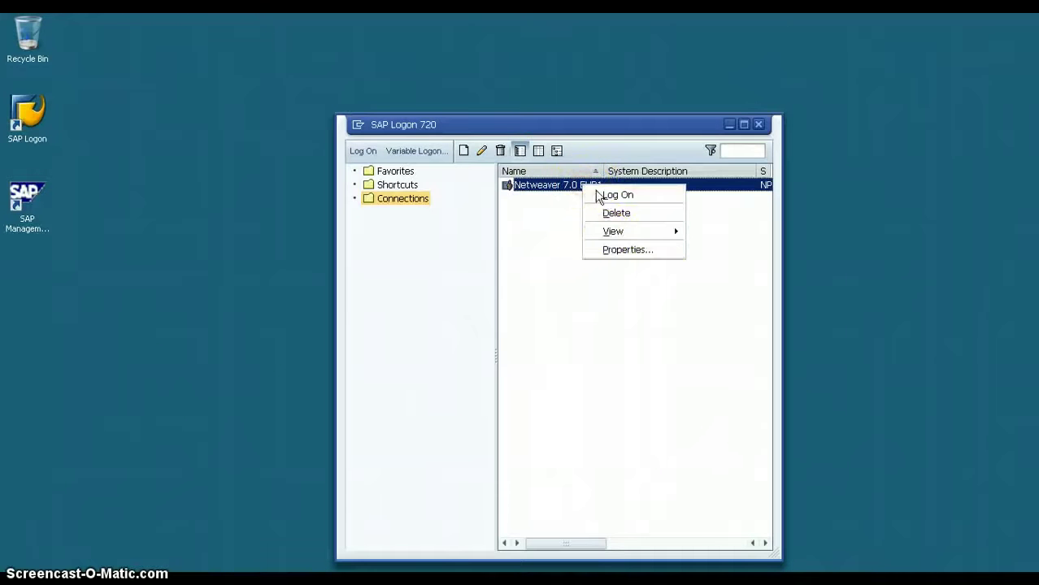
pyautogui.click(609, 253)
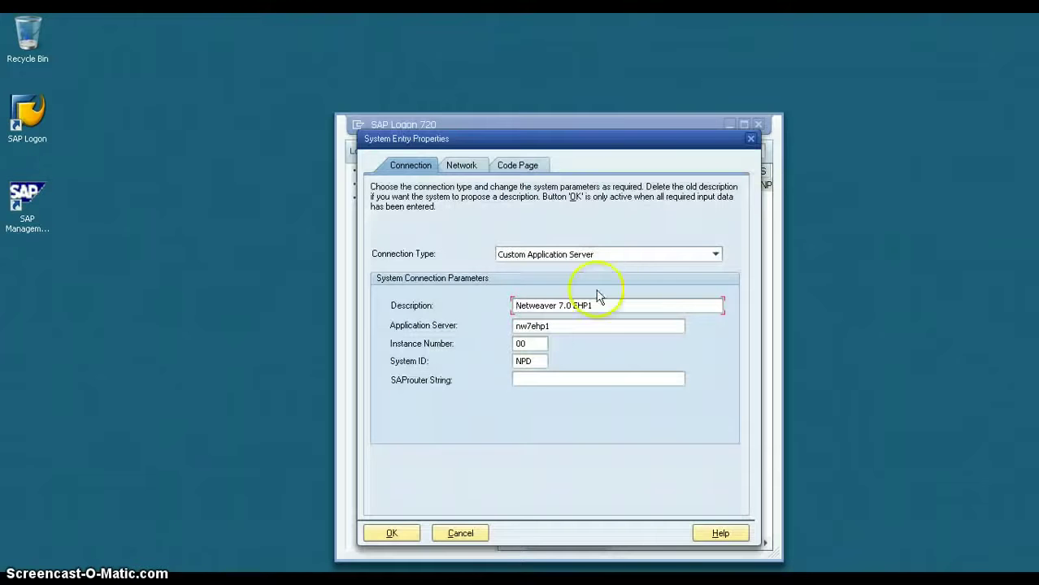
pyautogui.doubleClick(558, 326)
pyautogui.click(565, 326)
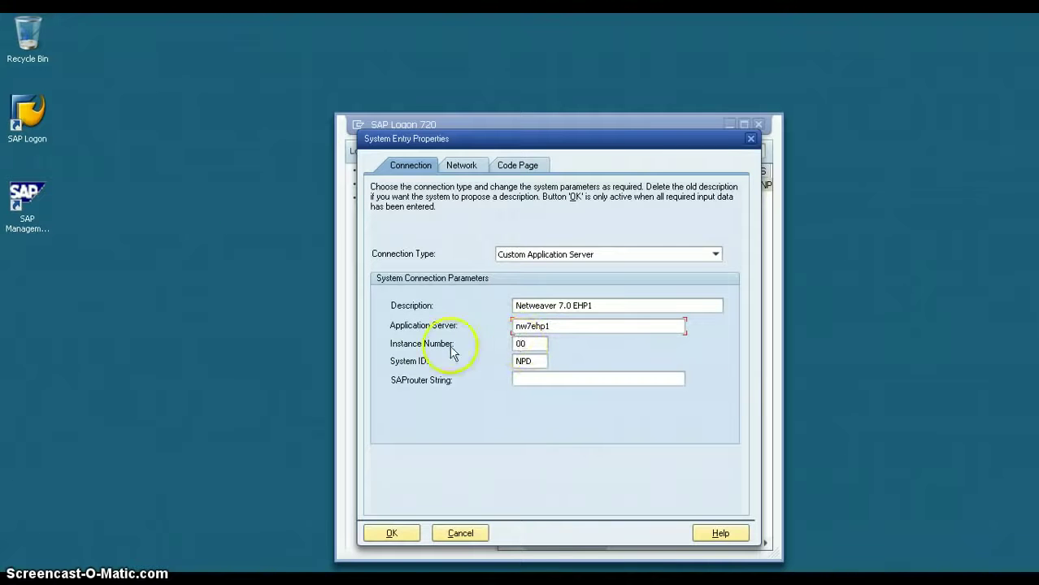
pyautogui.click(529, 344)
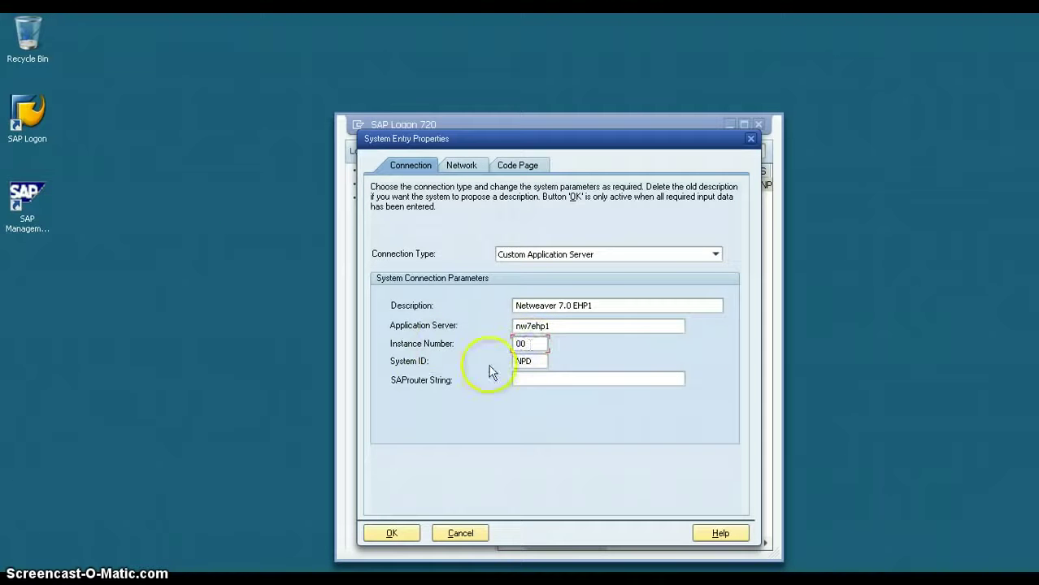
pyautogui.doubleClick(528, 360)
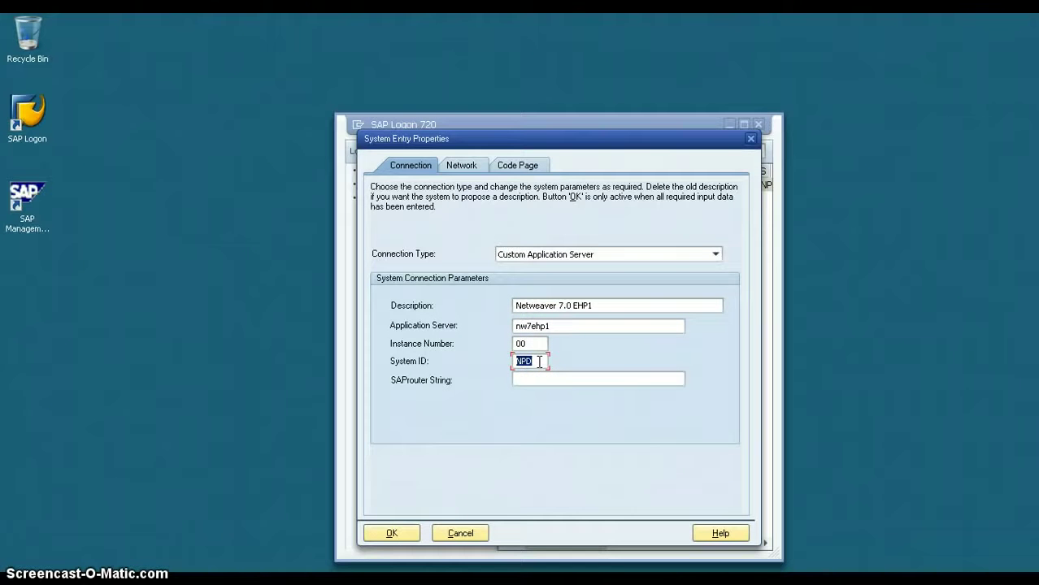
pyautogui.moveTo(539, 362)
pyautogui.mouseDown()
pyautogui.moveTo(515, 359)
pyautogui.moveTo(520, 326)
pyautogui.moveTo(563, 323)
pyautogui.moveTo(558, 362)
pyautogui.mouseUp()
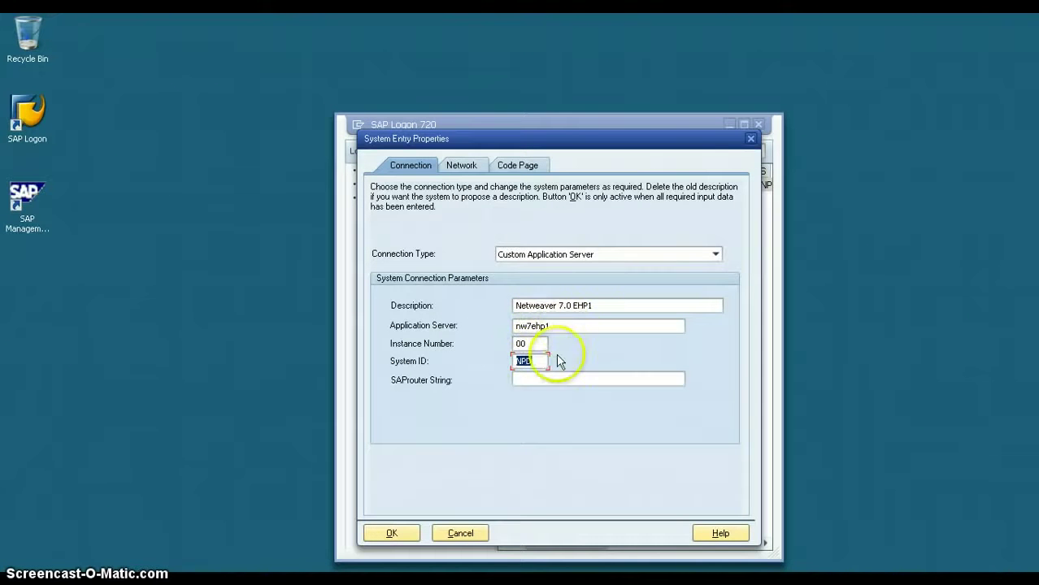
pyautogui.click(391, 533)
pyautogui.moveTo(560, 299)
pyautogui.mouseDown()
pyautogui.moveTo(577, 240)
pyautogui.moveTo(559, 199)
pyautogui.moveTo(524, 188)
pyautogui.moveTo(540, 189)
pyautogui.mouseUp()
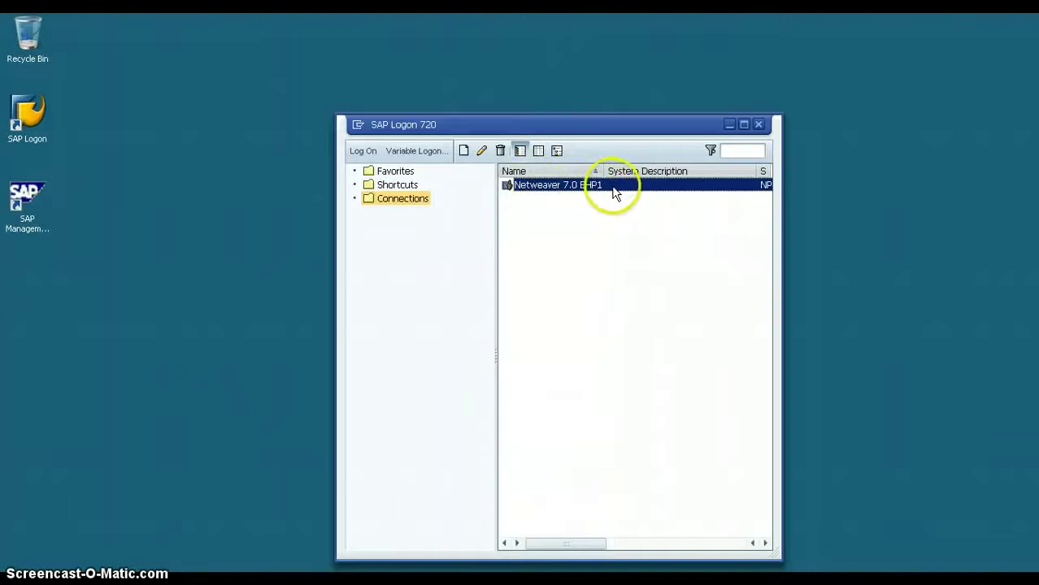
# Log on to Netweaver 7.0 EHP1 in client 001 with user sapuser, the account password and language EN
pyautogui.click(363, 152)
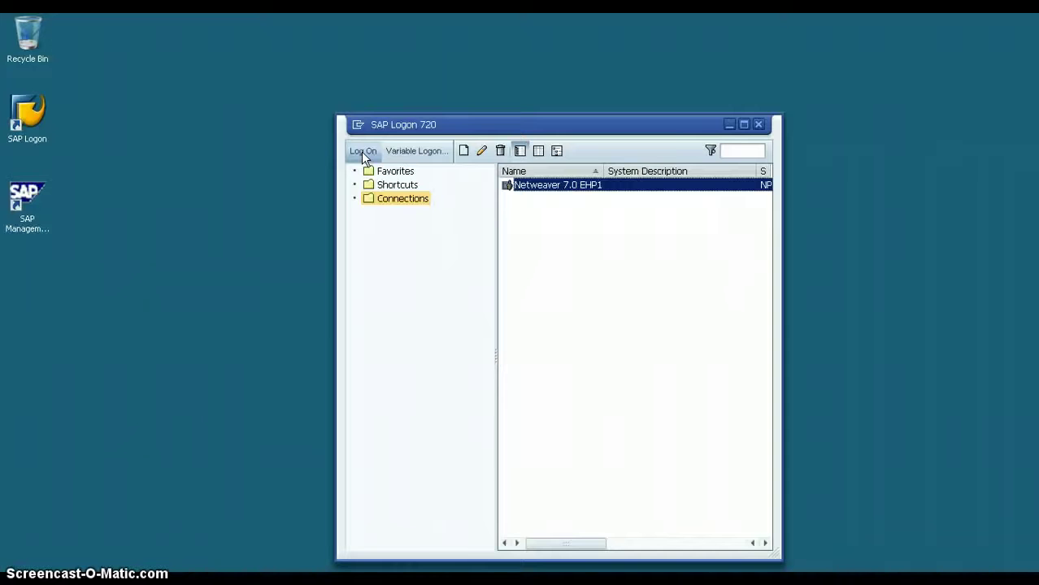
pyautogui.click(363, 155)
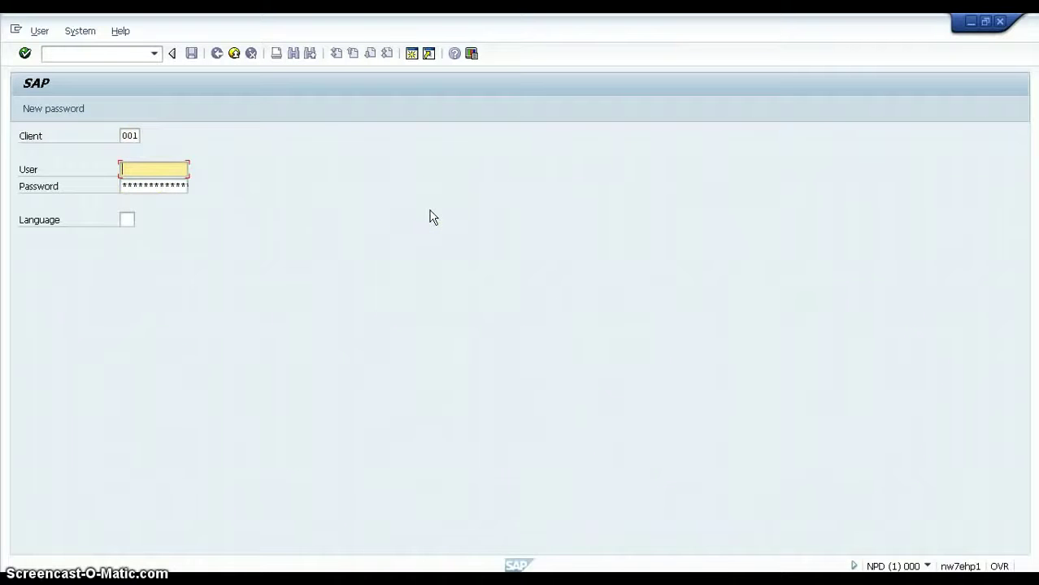
pyautogui.write('sapus')
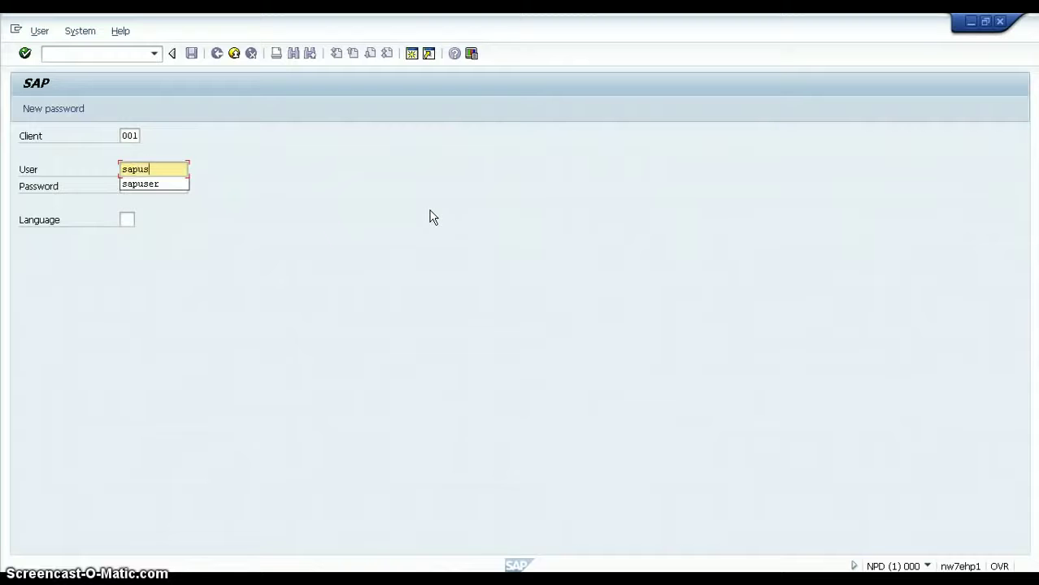
pyautogui.write('er')
pyautogui.press('Tab')
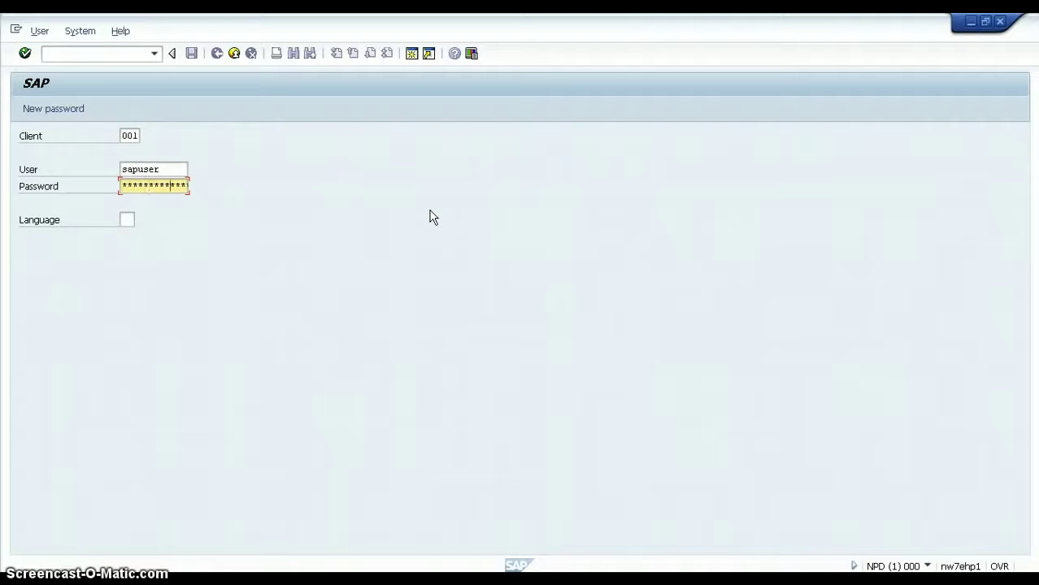
pyautogui.press('Tab')
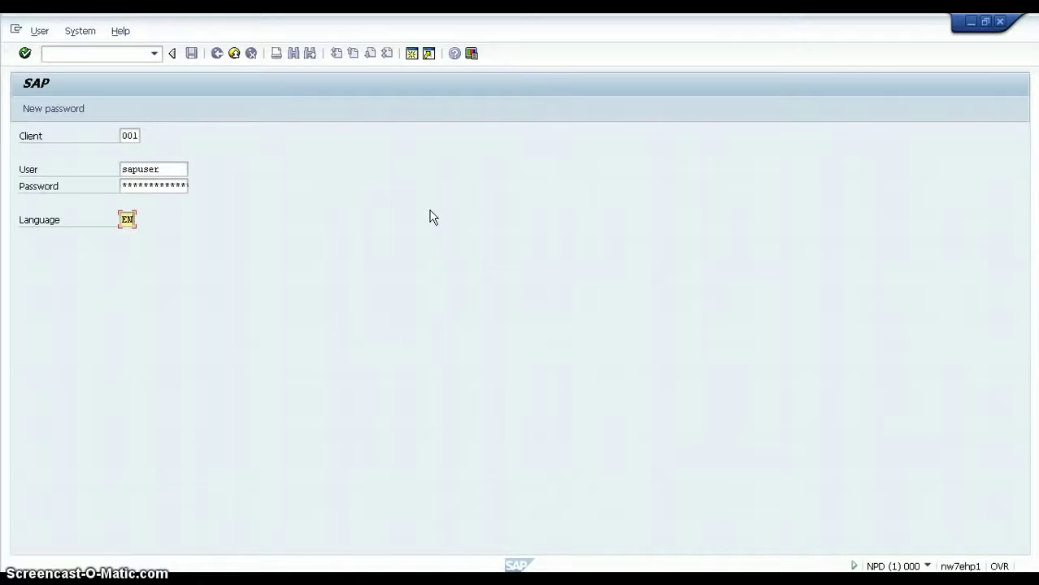
pyautogui.press('Return')
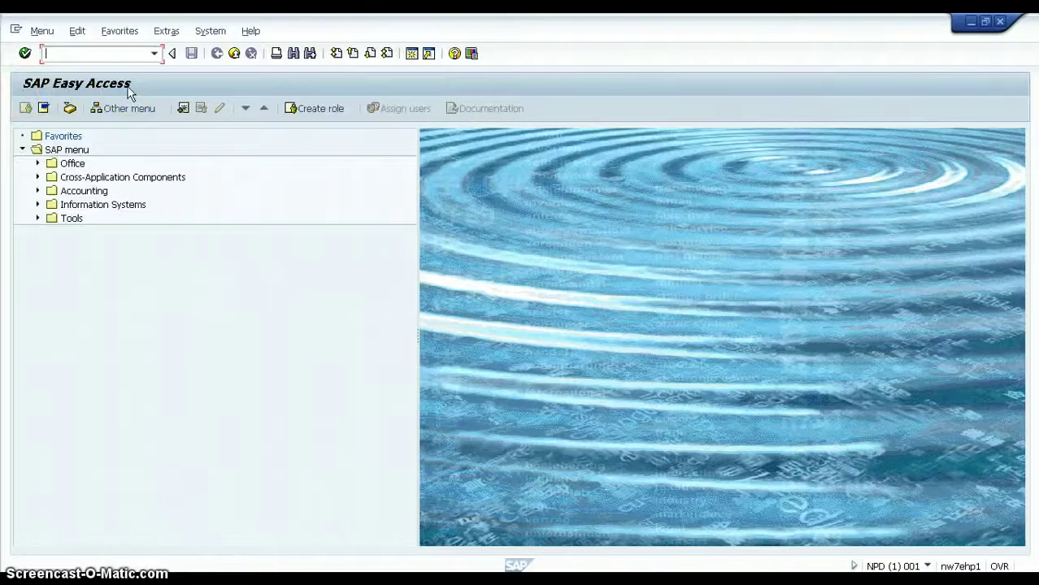
# Expand the Tools folder in the SAP menu down to its nested Administration > Administration folder
pyautogui.click(37, 219)
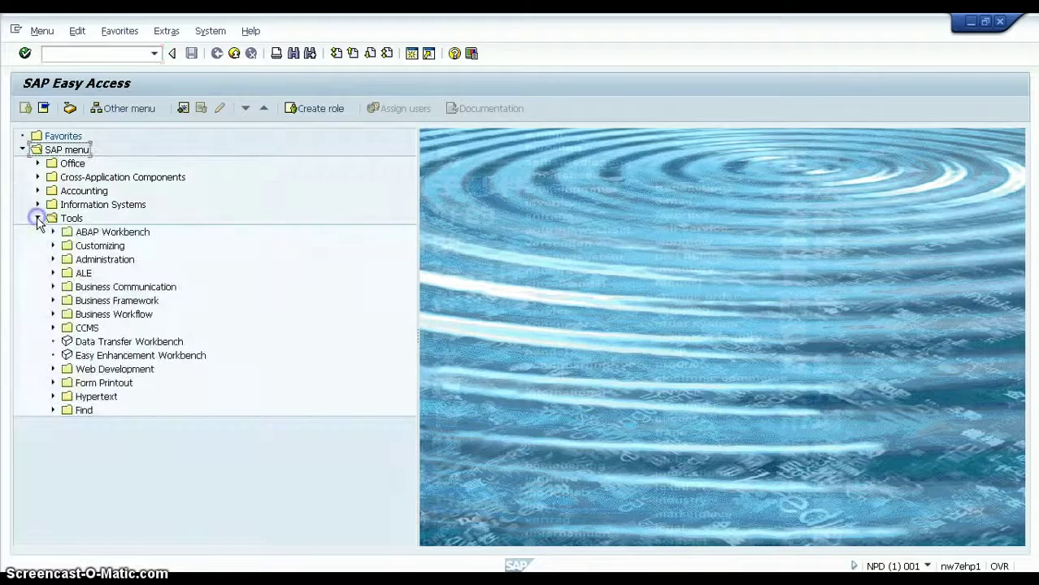
pyautogui.click(54, 260)
pyautogui.click(68, 273)
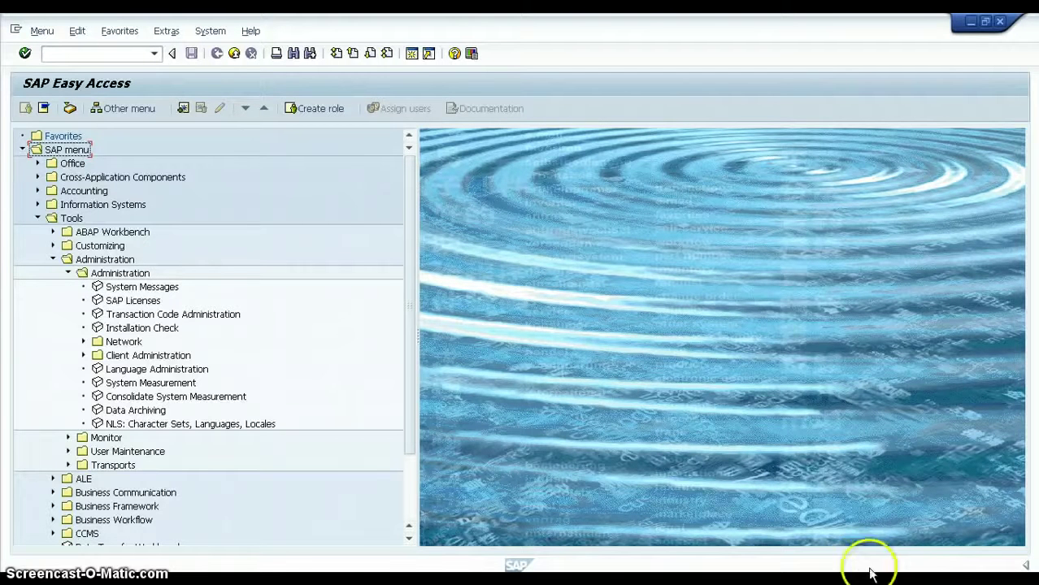
# Collapse and re-expand the status bar details, and view the list of system, client, user and transaction information
pyautogui.click(853, 567)
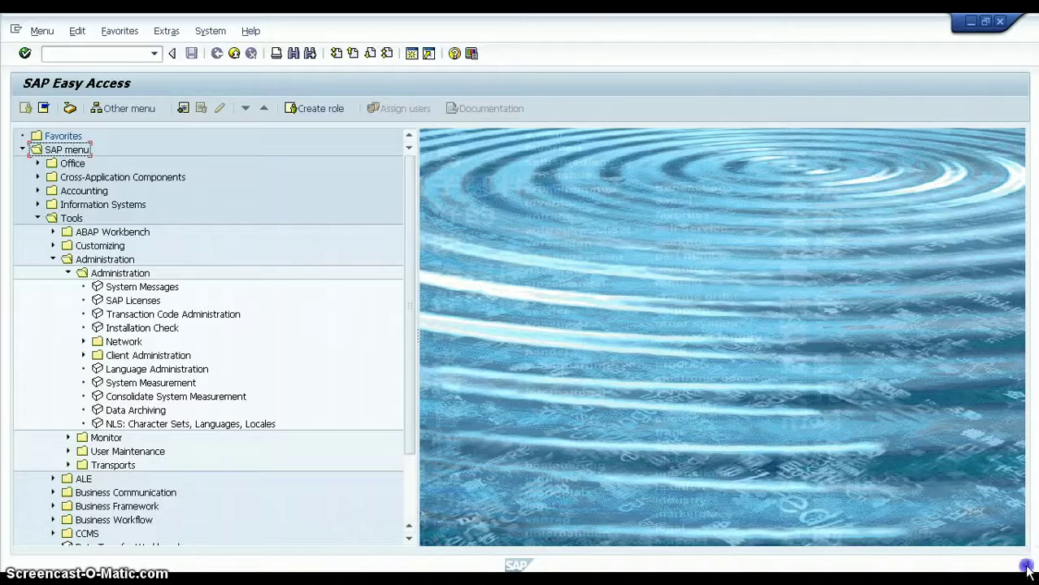
pyautogui.click(1025, 565)
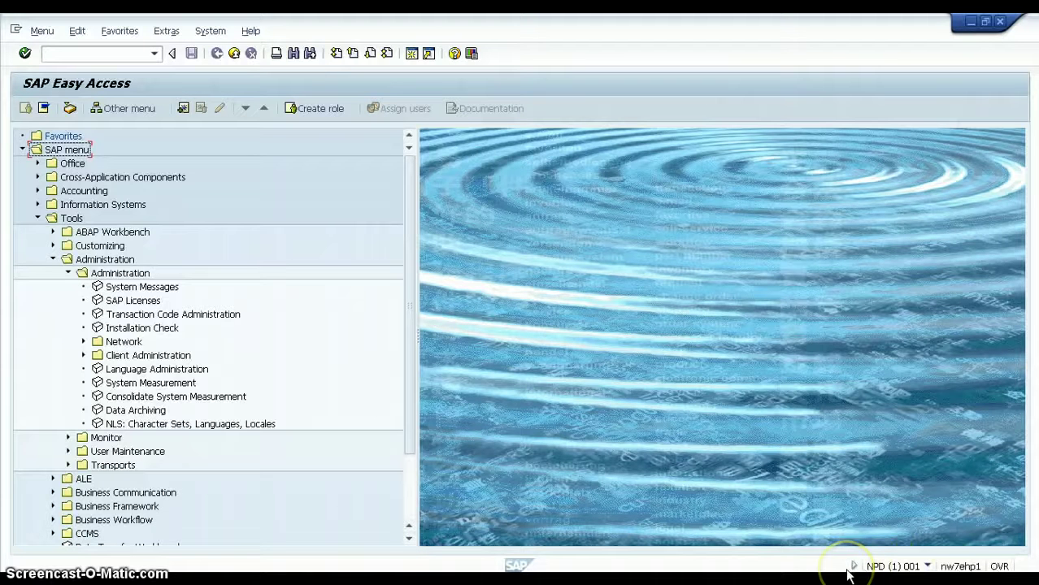
pyautogui.click(927, 566)
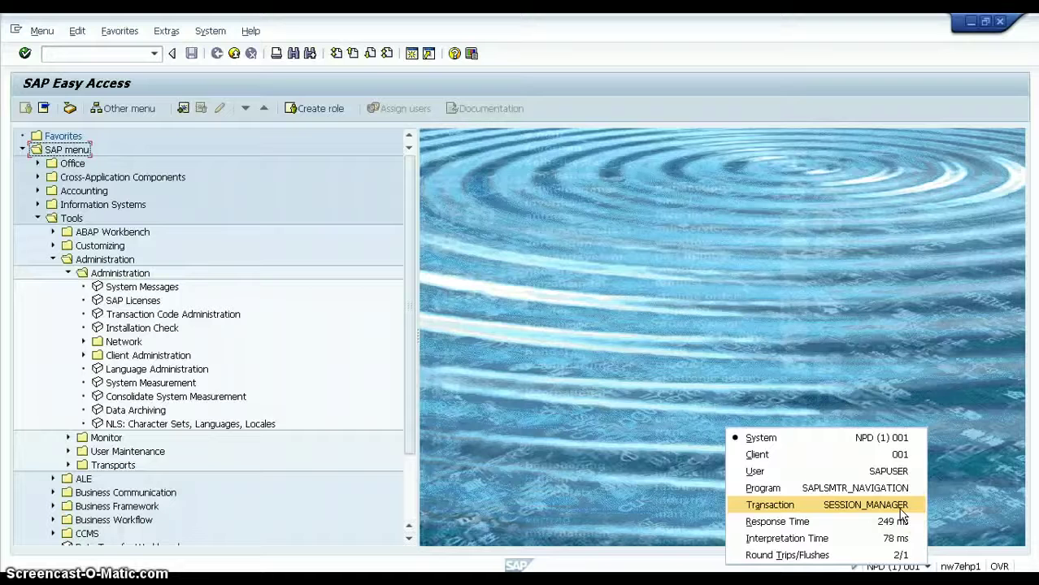
pyautogui.click(696, 562)
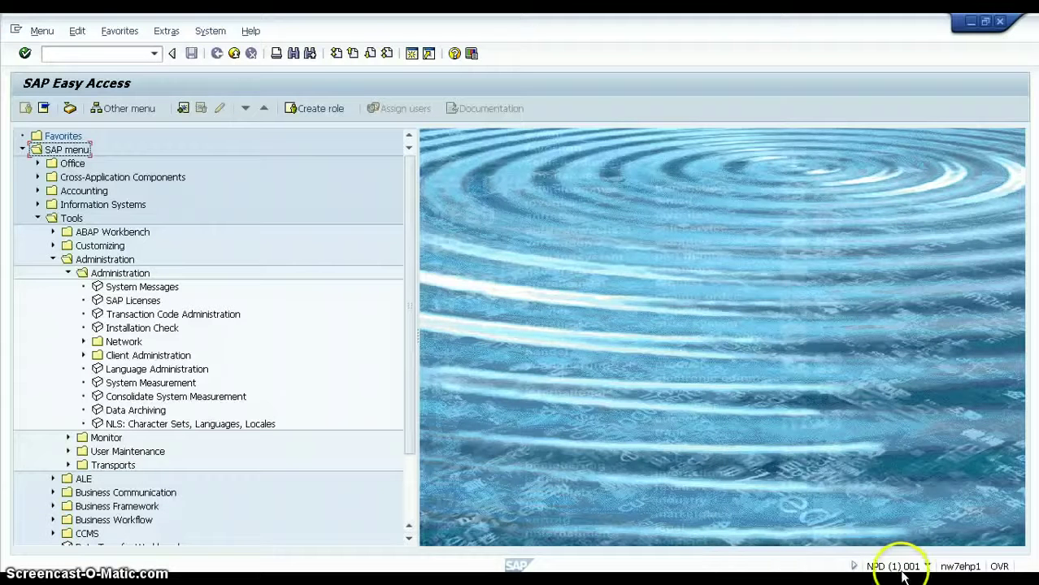
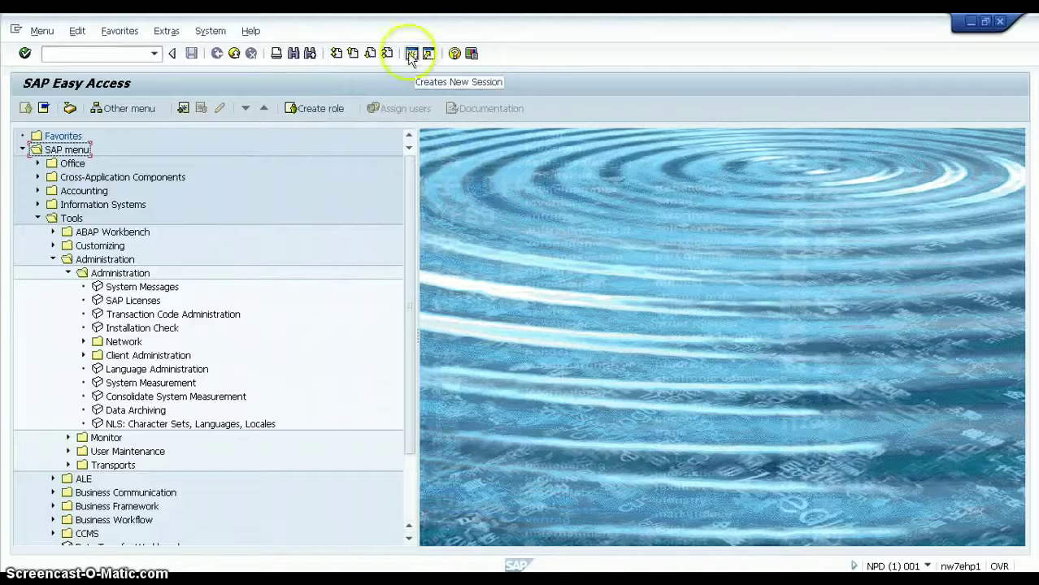
# Open five additional SAP sessions, and try to open a seventh one
pyautogui.click(23, 52)
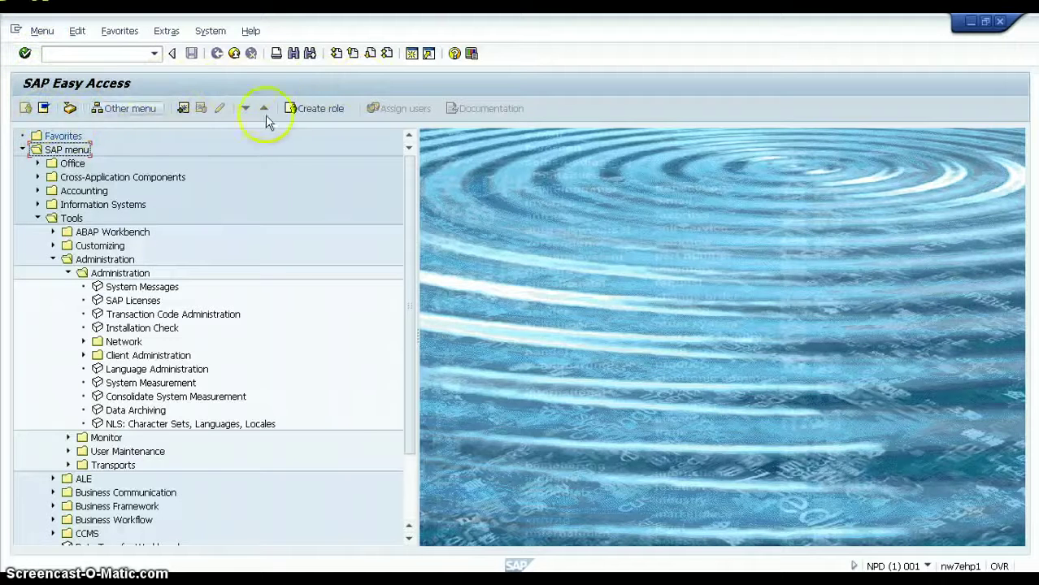
pyautogui.click(412, 54)
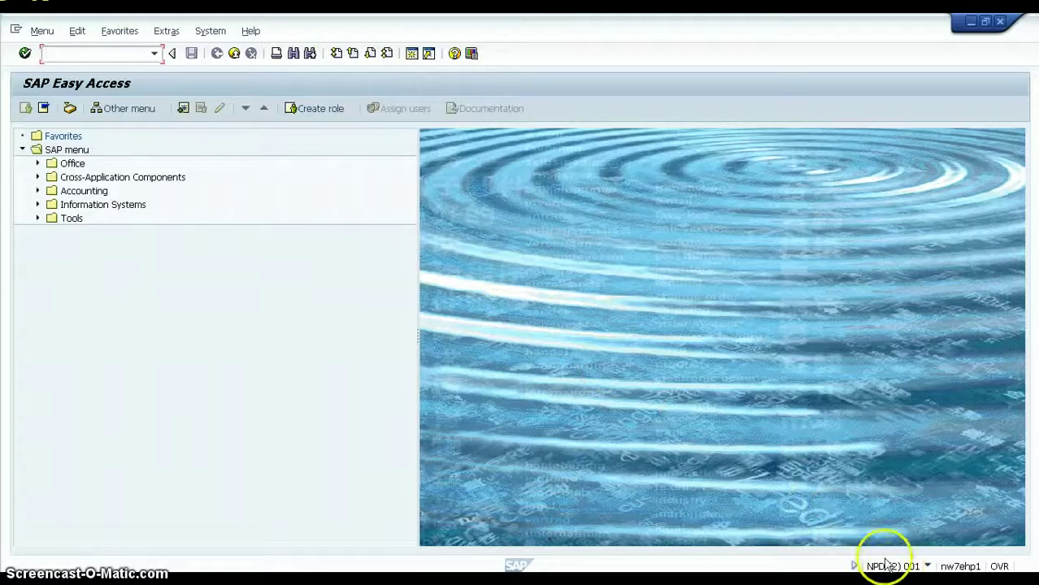
pyautogui.click(413, 54)
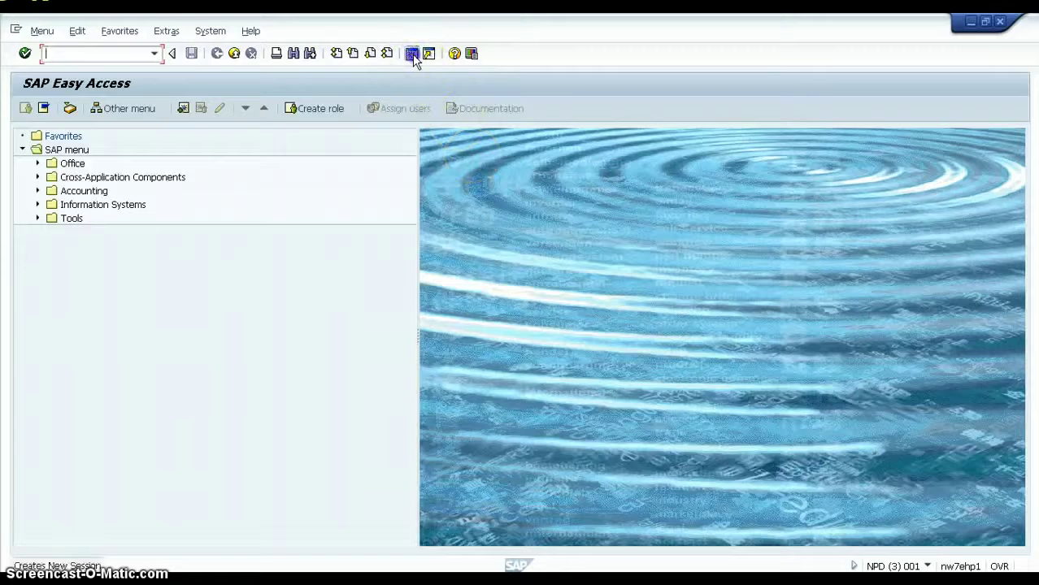
pyautogui.click(412, 54)
pyautogui.click(412, 53)
pyautogui.click(412, 54)
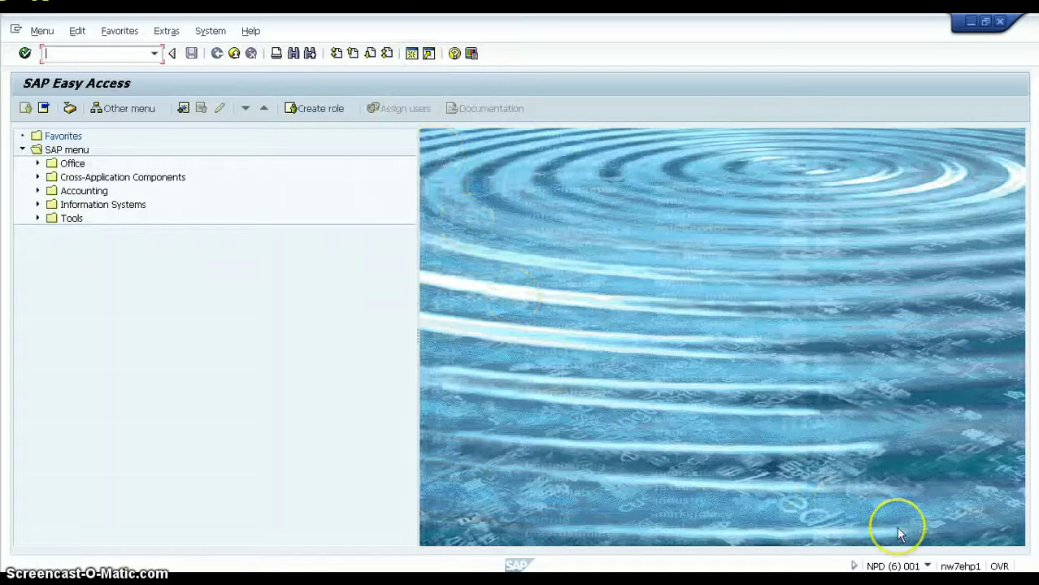
pyautogui.click(412, 56)
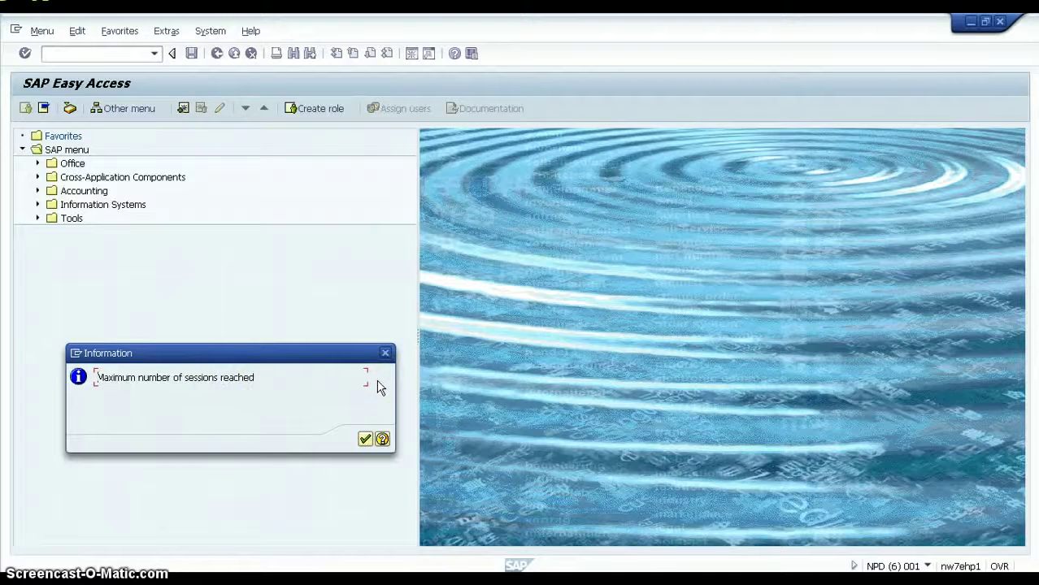
pyautogui.click(365, 439)
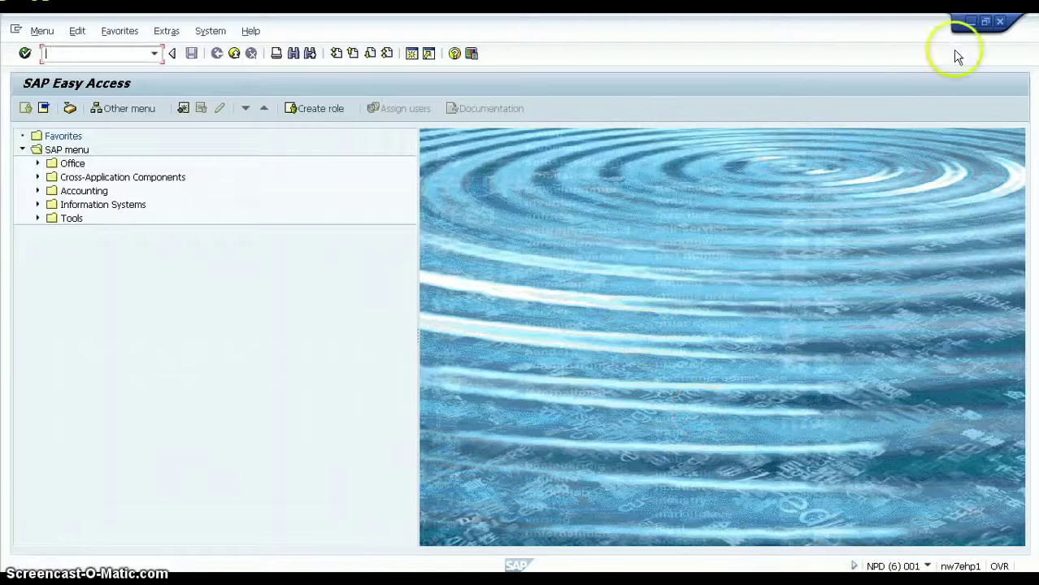
# Close three of the open SAP session windows, one after another
pyautogui.click(1000, 24)
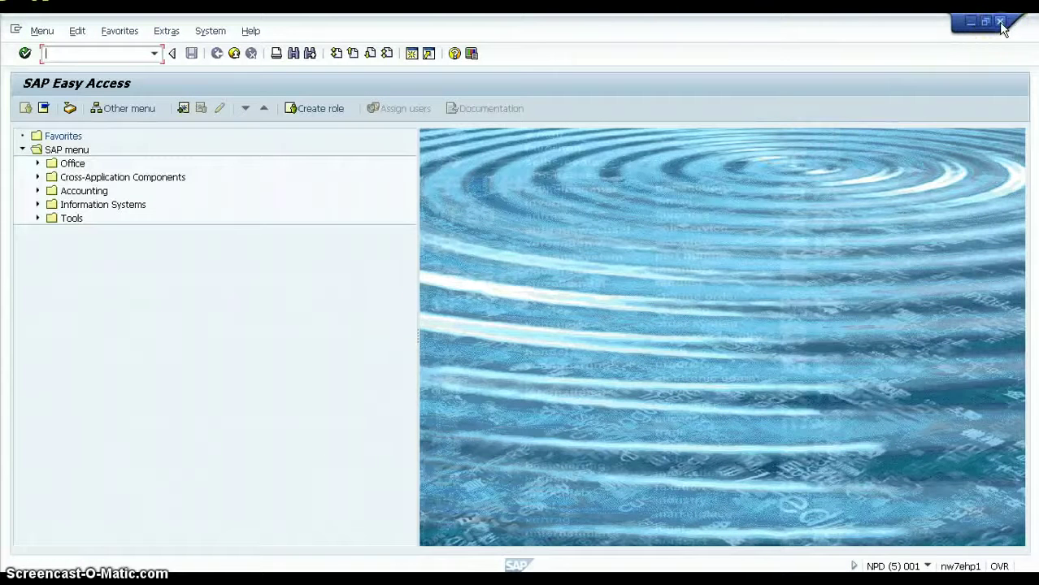
pyautogui.click(1000, 22)
pyautogui.click(1000, 23)
# Log off from the SAP system, ending all remaining sessions
pyautogui.click(205, 32)
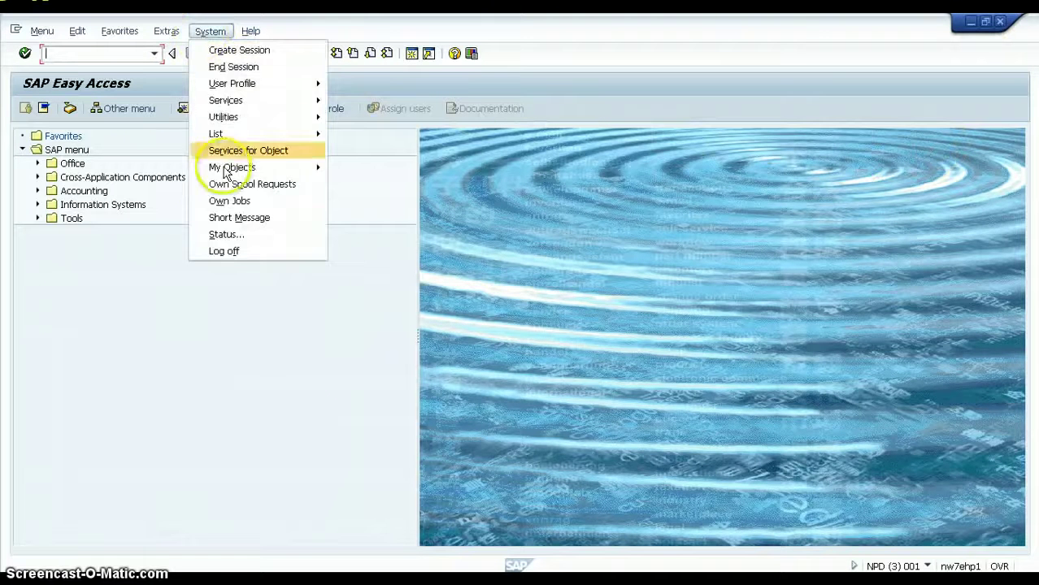
pyautogui.click(220, 257)
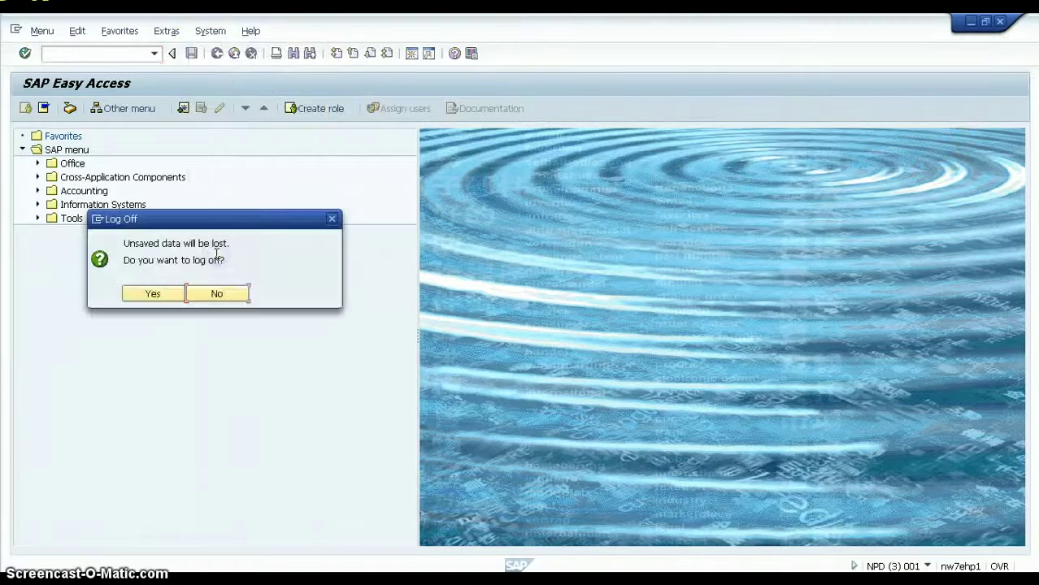
pyautogui.click(154, 295)
# Log on again to the Netweaver 7.0 EHP1 connection in client 001, entering the user sapuser and the account password
pyautogui.click(660, 555)
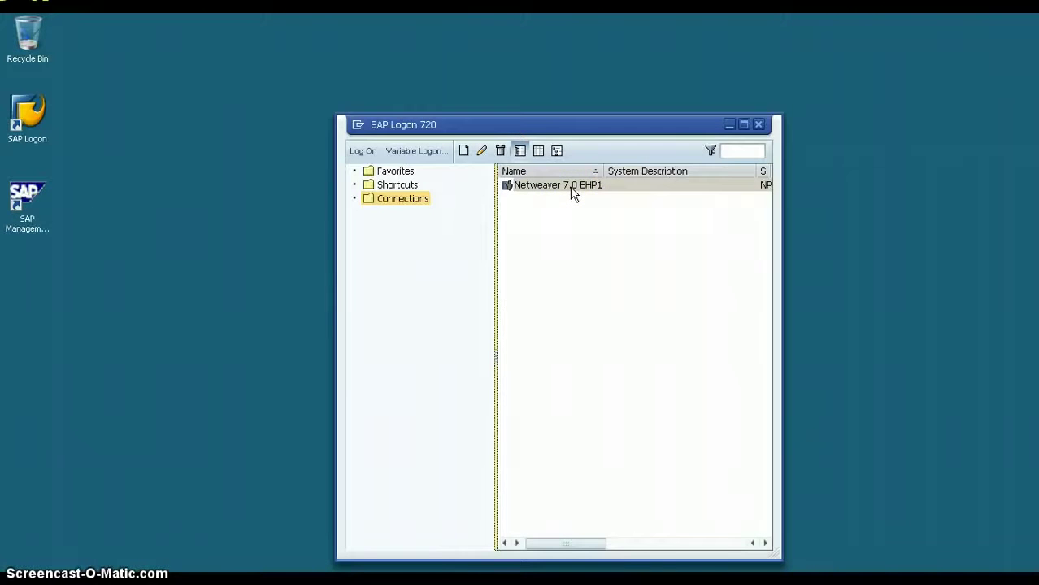
pyautogui.click(532, 219)
pyautogui.click(646, 218)
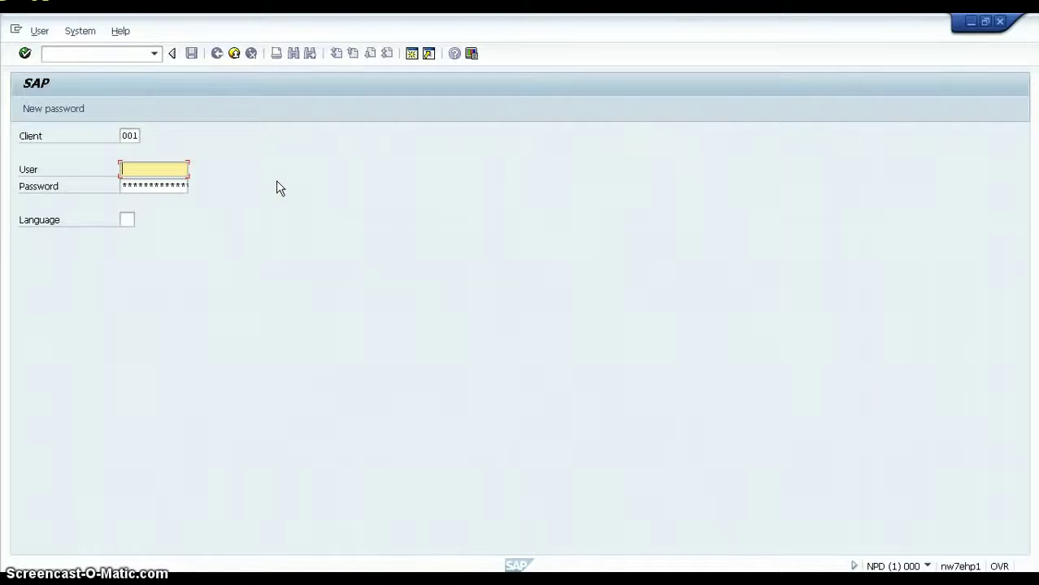
pyautogui.write('sap')
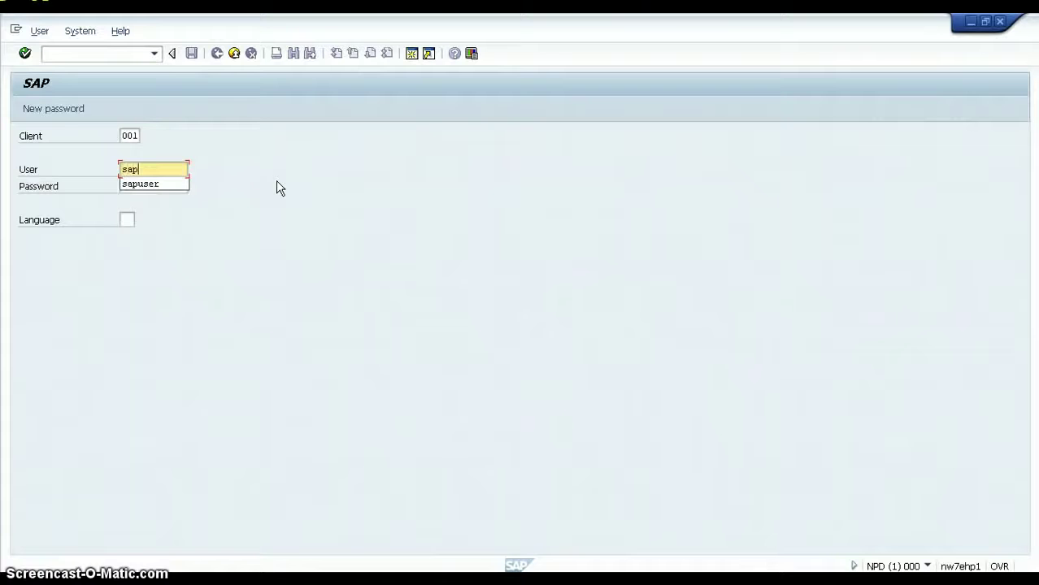
pyautogui.write('user')
pyautogui.press('Tab')
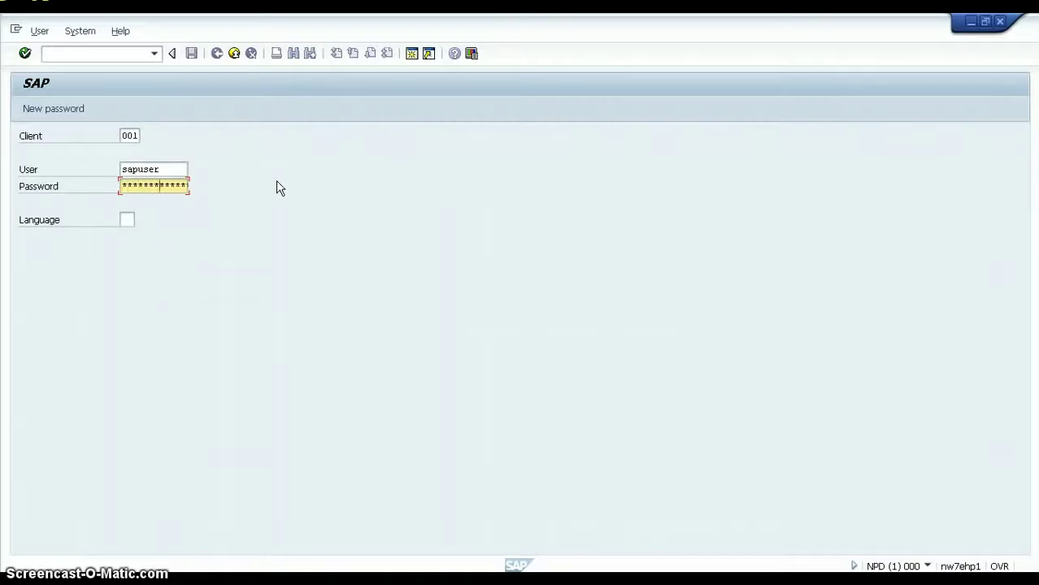
pyautogui.press('Tab')
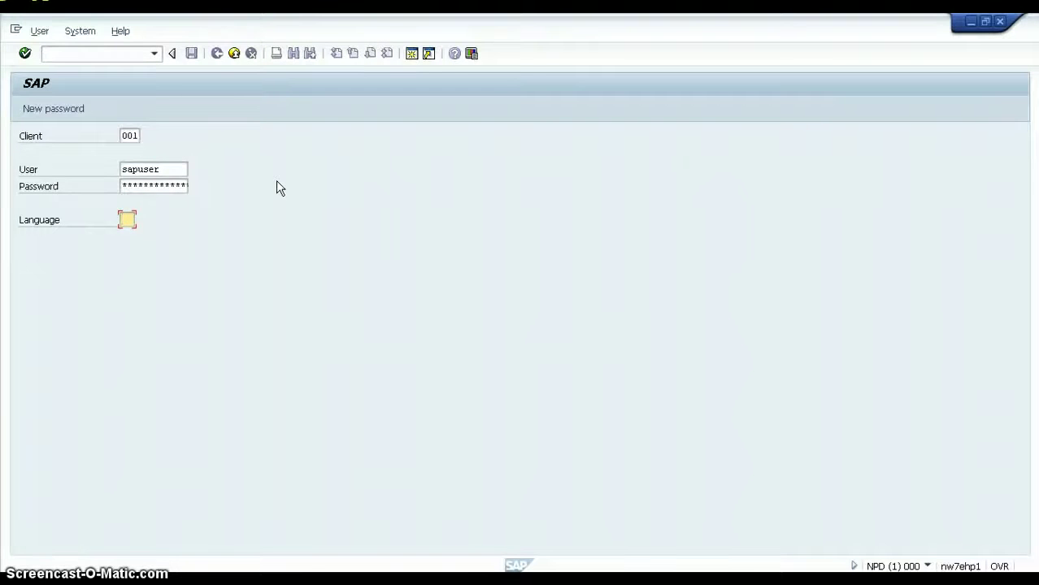
pyautogui.press('Return')
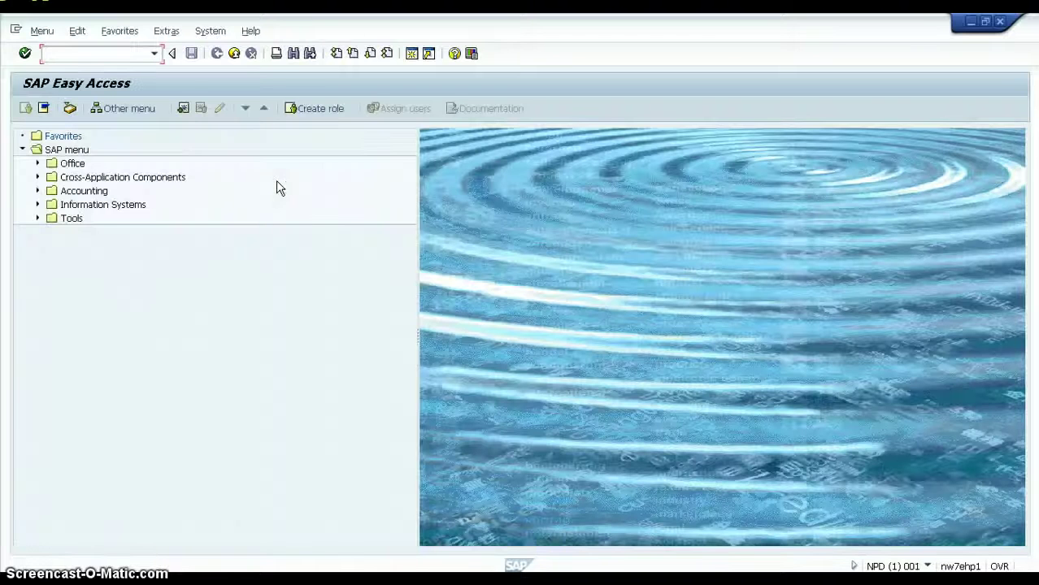
# Open User Overview from the SAP menu tree under Tools, Administration, Monitor, System Monitoring
pyautogui.click(37, 219)
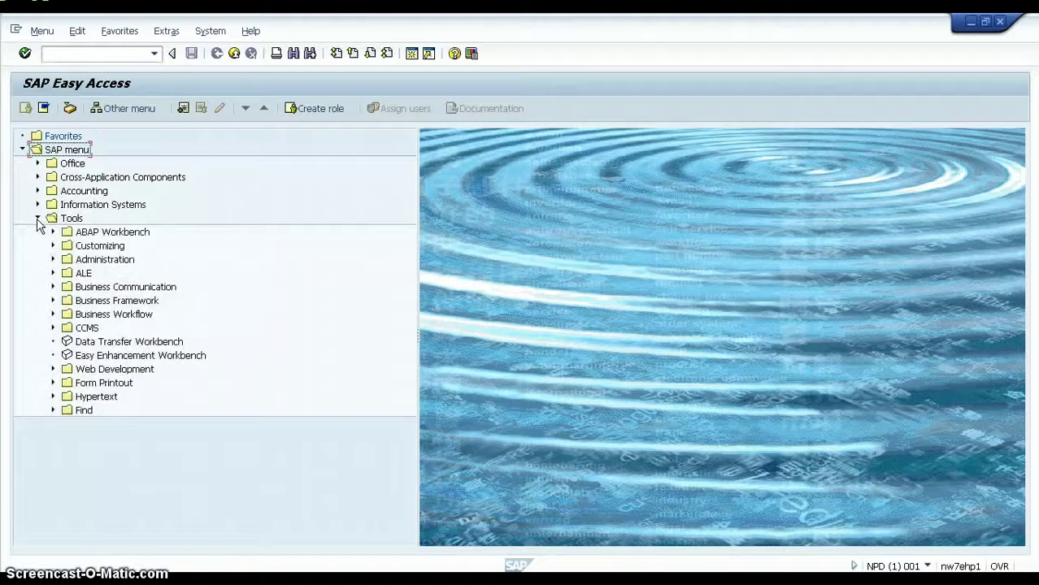
pyautogui.click(53, 259)
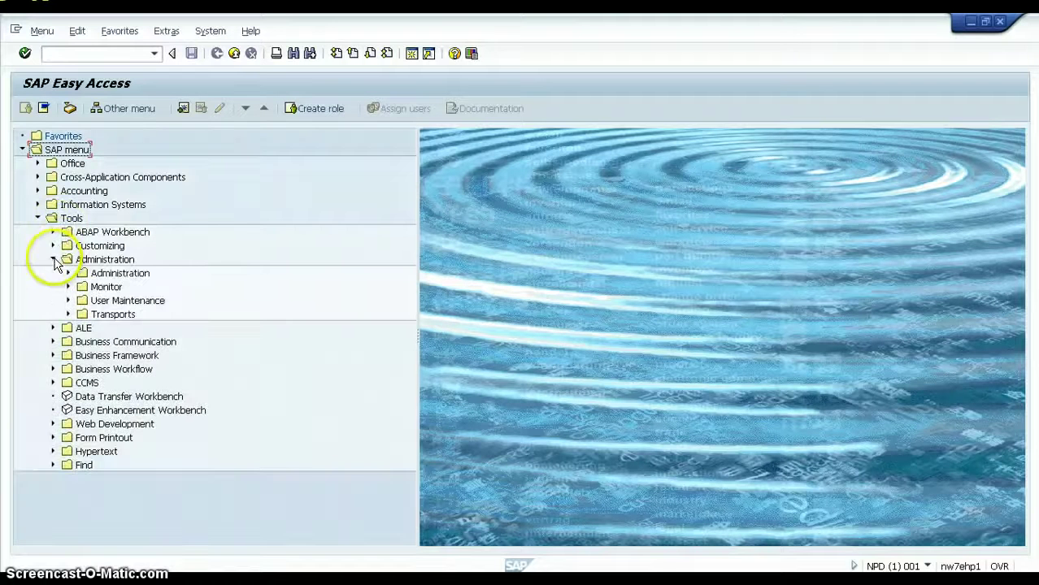
pyautogui.click(69, 287)
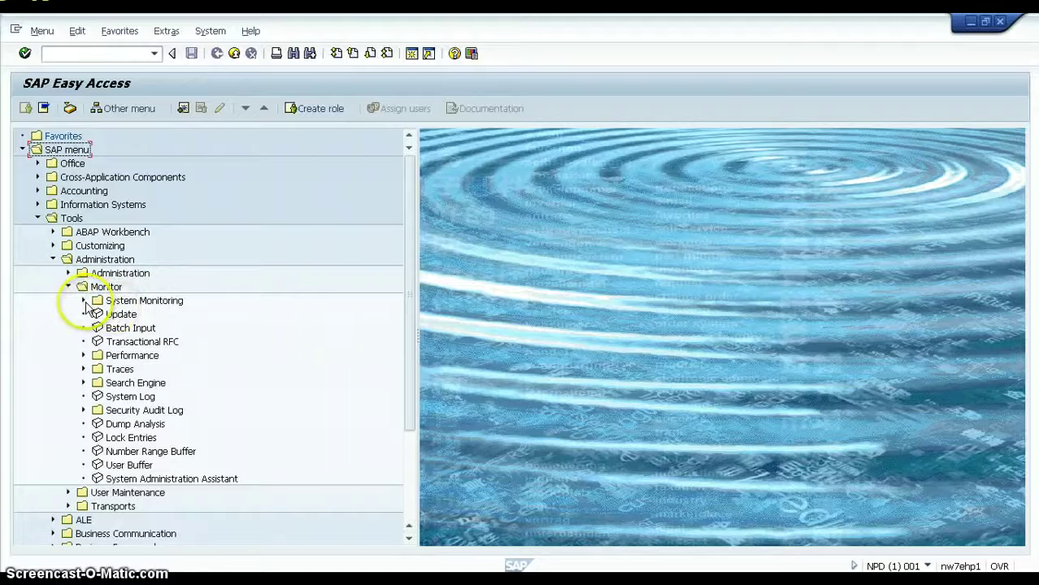
pyautogui.click(83, 301)
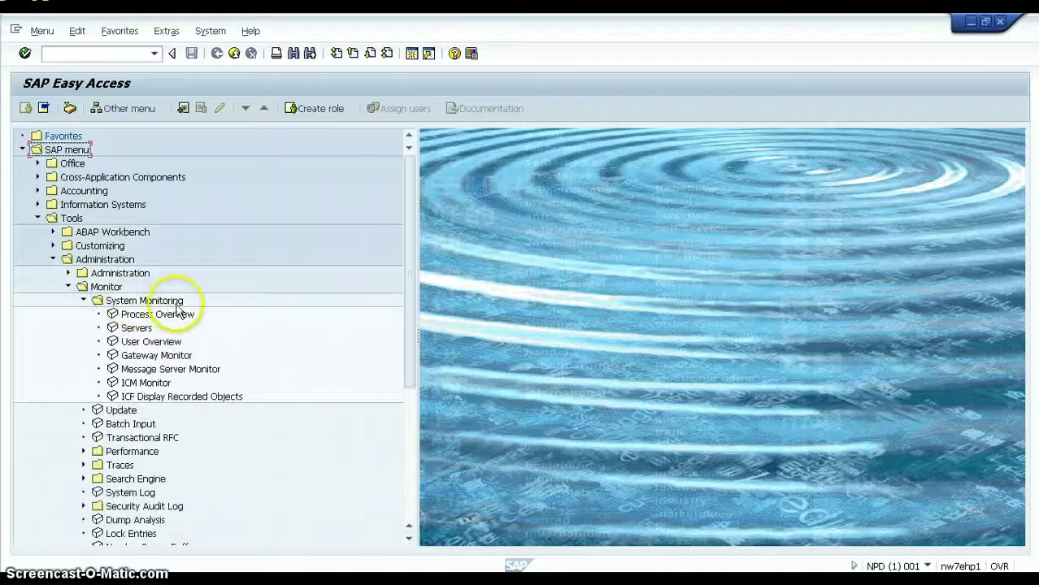
pyautogui.doubleClick(130, 343)
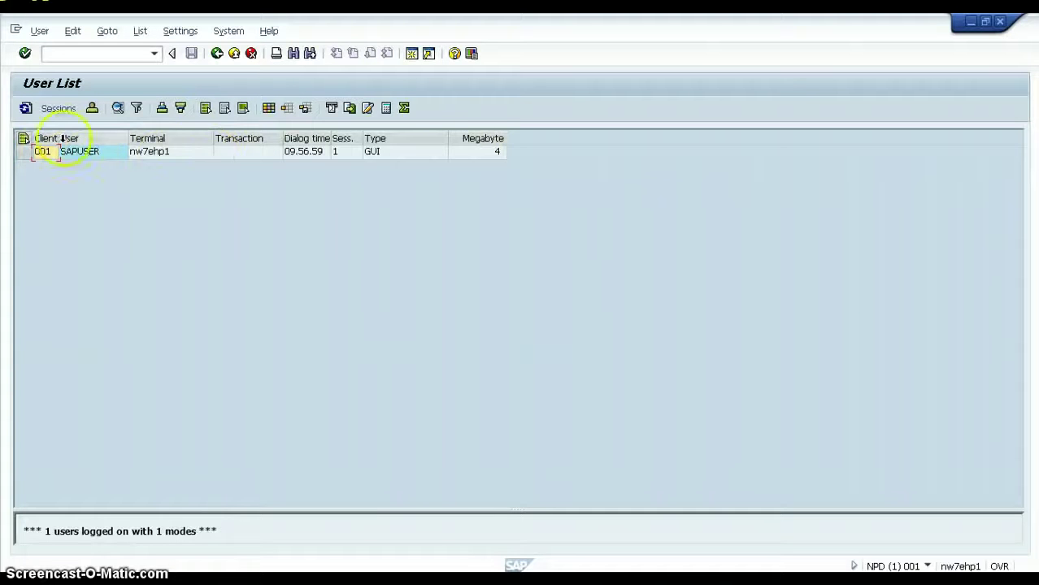
# Select the user's row in the user list and view the current transaction code in the status bar details
pyautogui.click(21, 152)
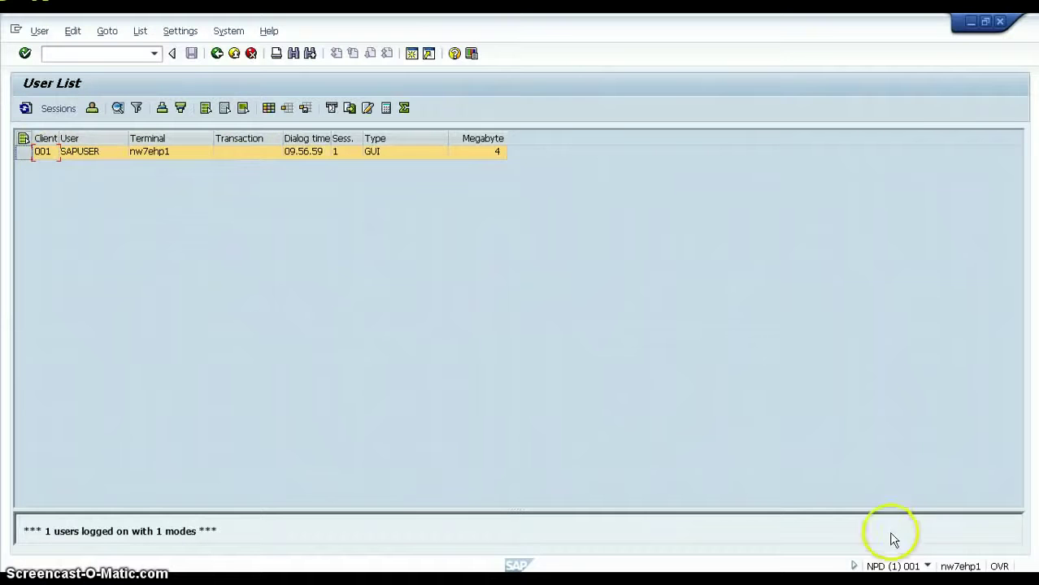
pyautogui.click(928, 567)
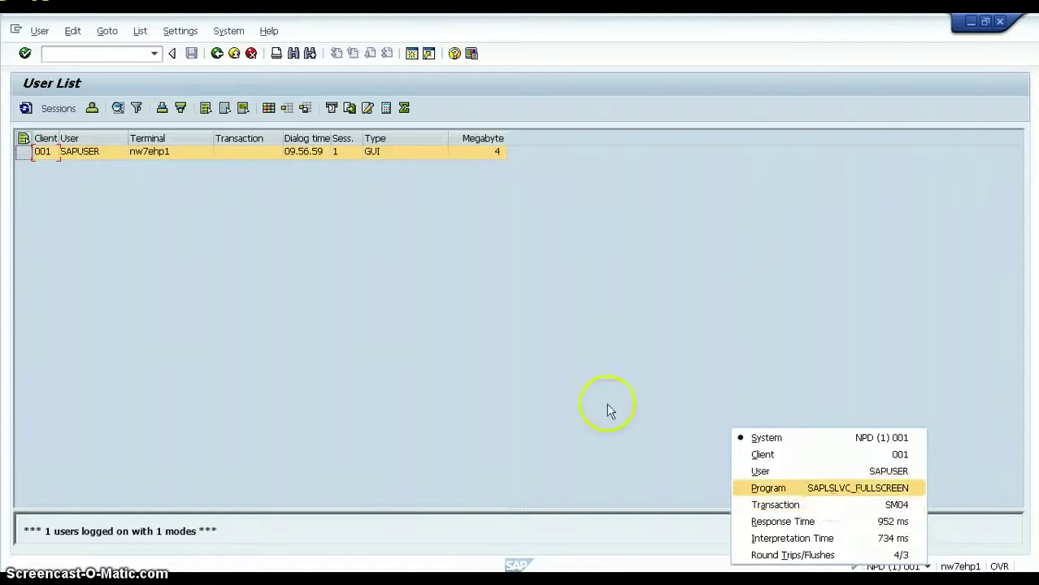
pyautogui.click(496, 369)
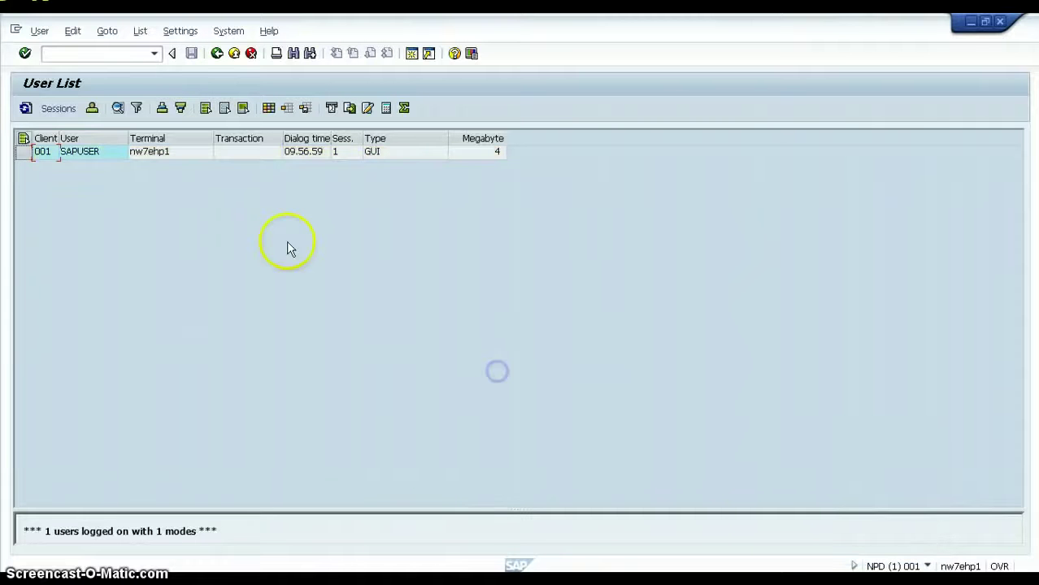
# Return to the SAP Easy Access screen and run transaction sm04 directly from the command field
pyautogui.click(109, 53)
pyautogui.click(217, 55)
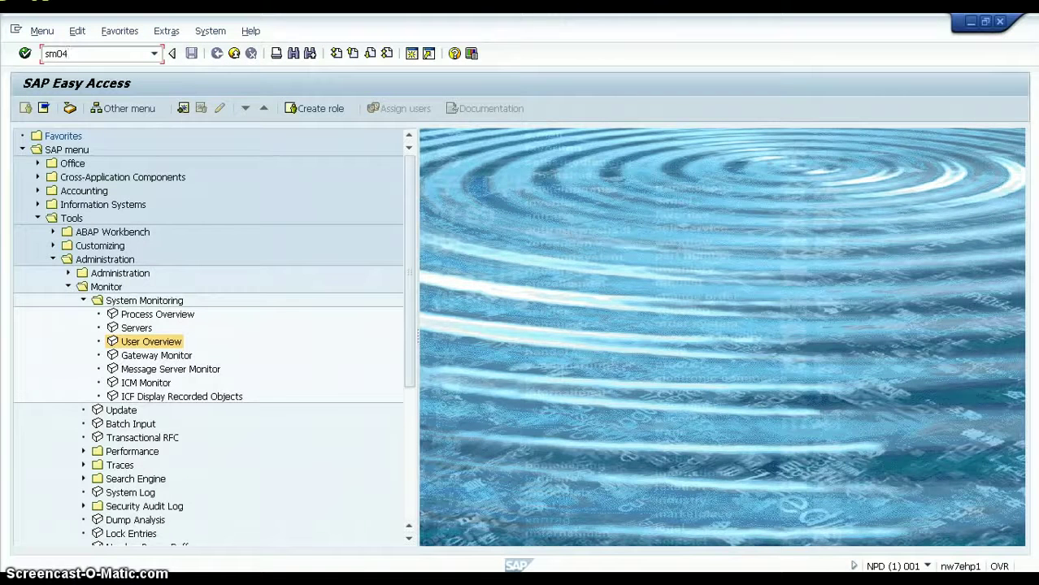
pyautogui.press('Return')
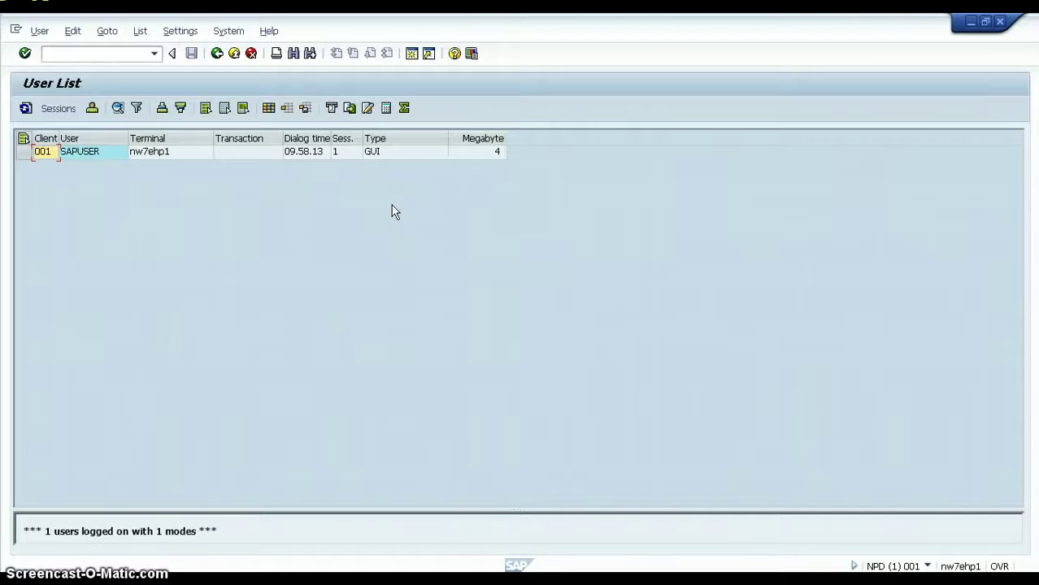
# View the system status information, examine the Transaction field in the repository data, and close the dialog
pyautogui.click(230, 32)
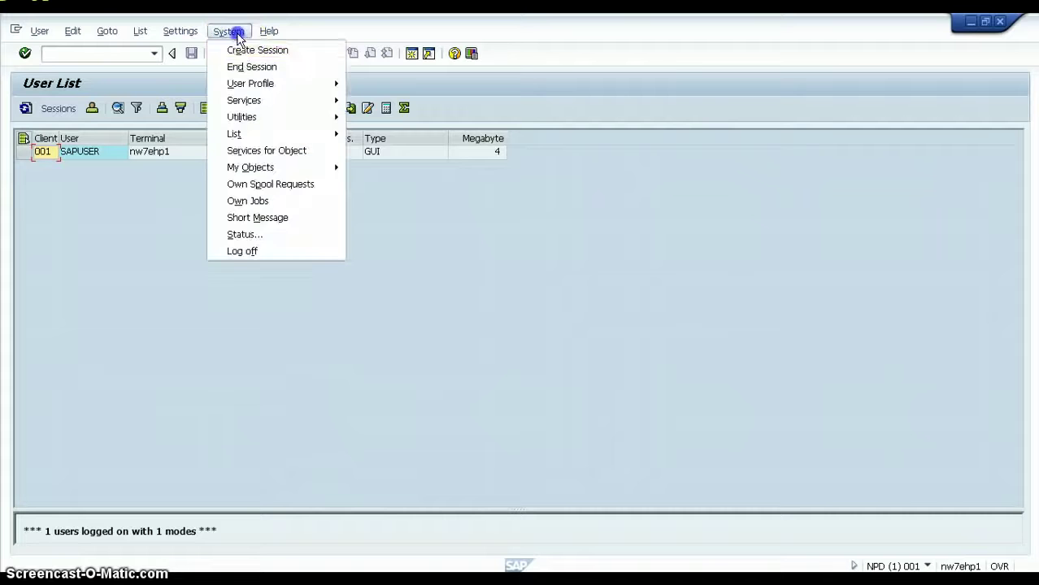
pyautogui.click(265, 234)
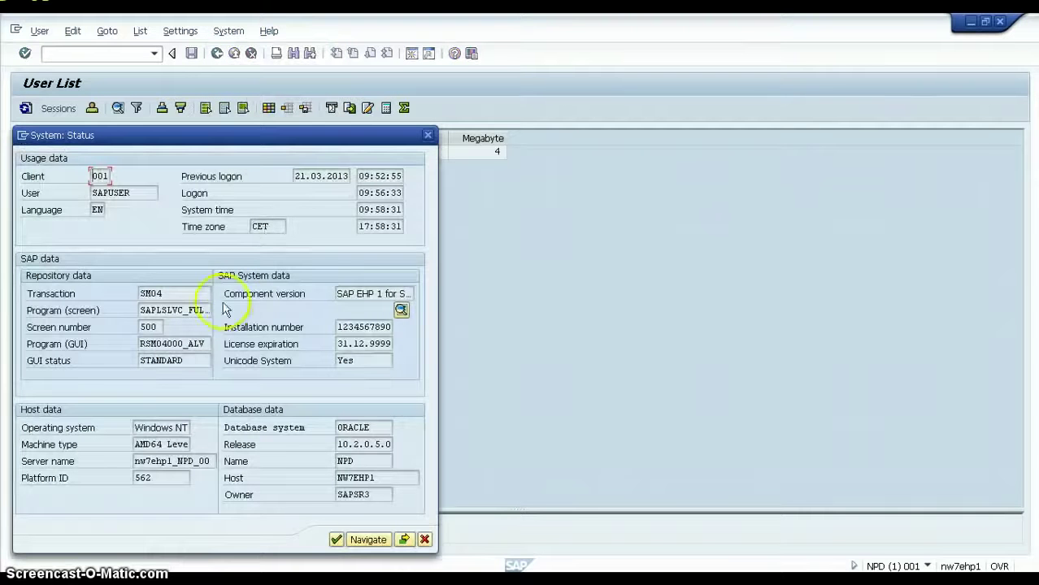
pyautogui.doubleClick(171, 291)
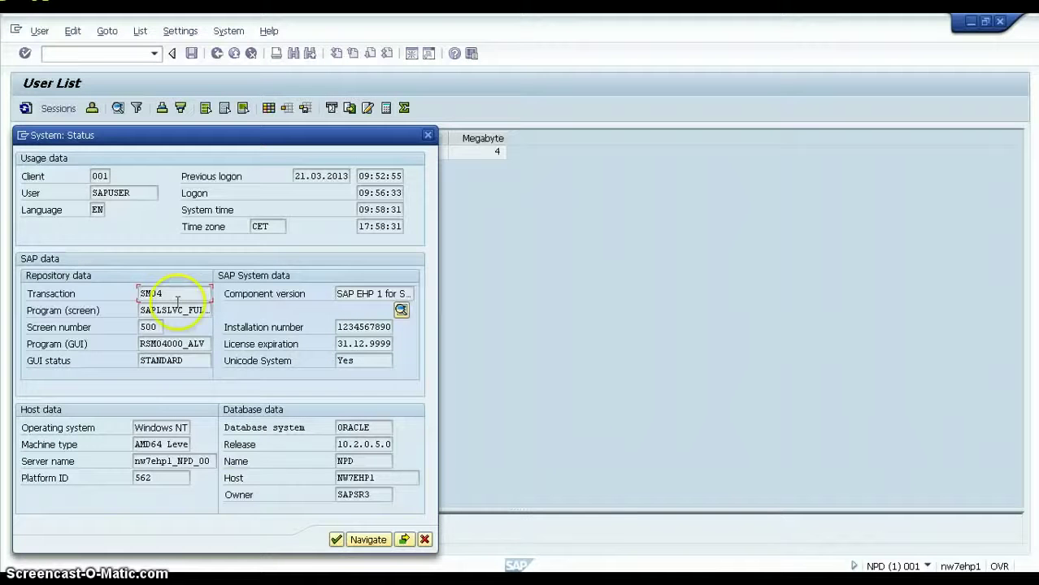
pyautogui.click(335, 541)
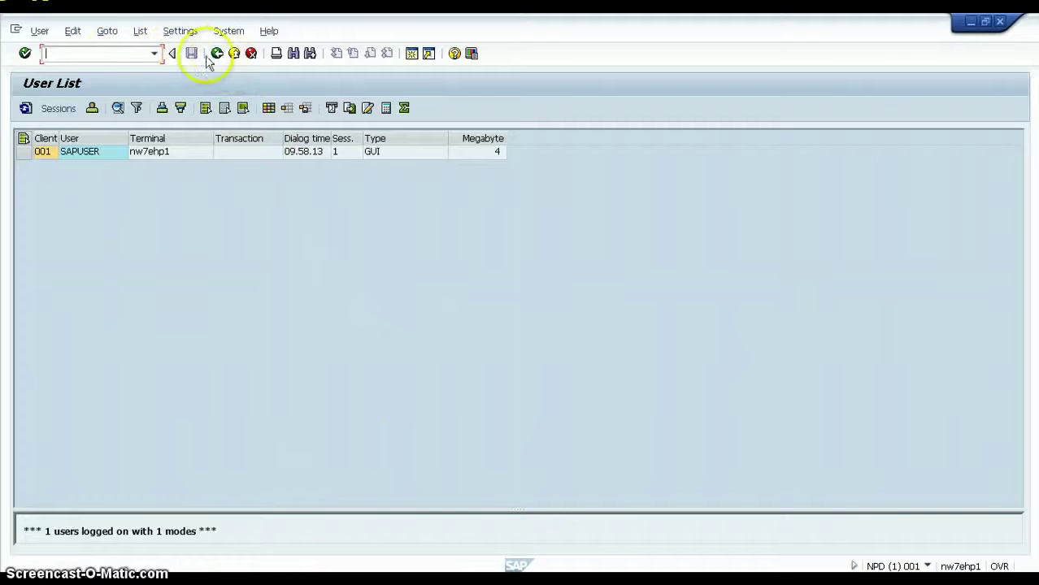
# Leave the user list for the SAP Easy Access screen and enable the Display technical names setting
pyautogui.click(128, 58)
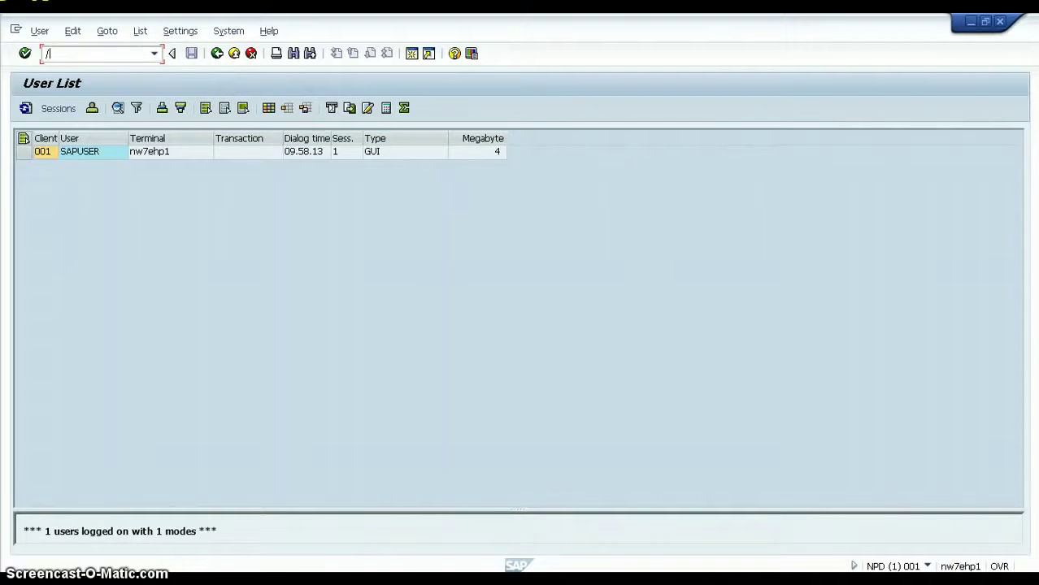
pyautogui.press('Return')
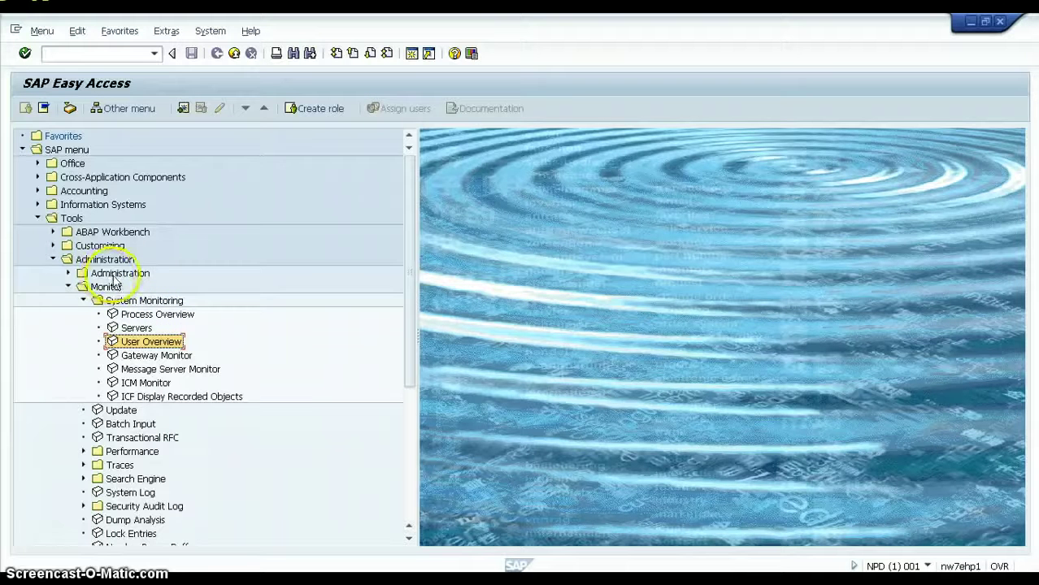
pyautogui.click(168, 33)
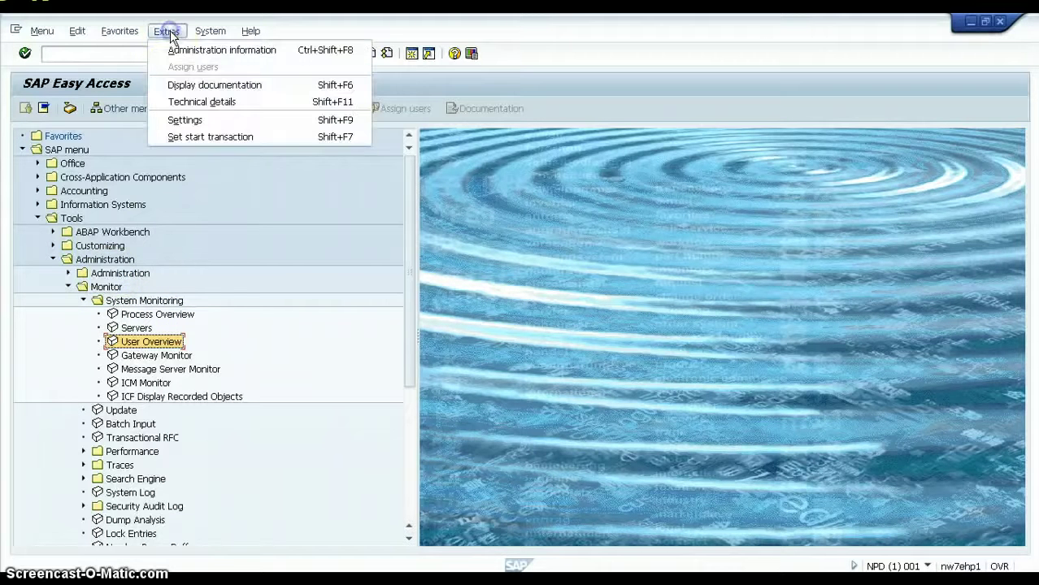
pyautogui.click(186, 121)
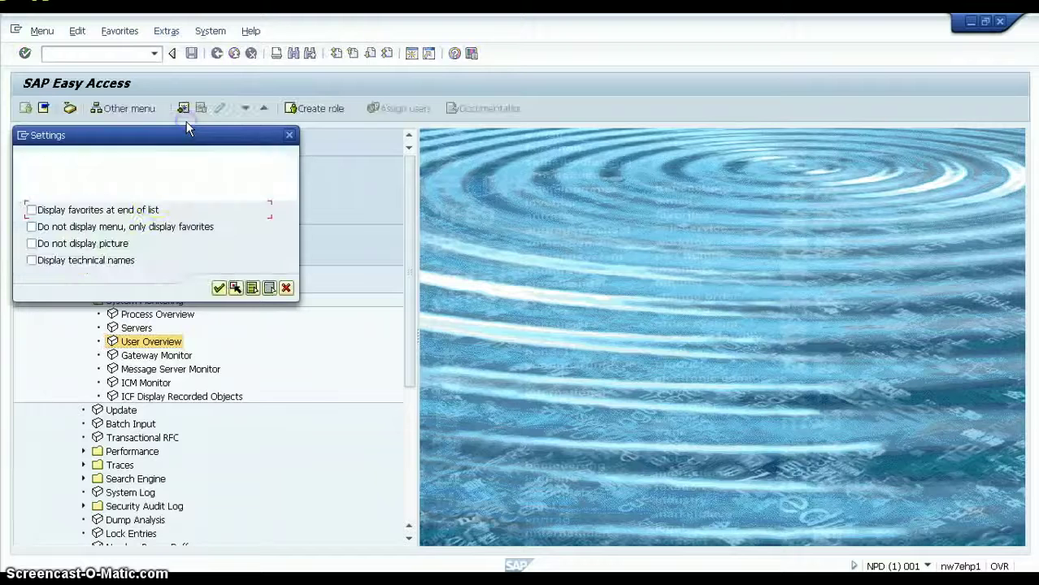
pyautogui.click(30, 260)
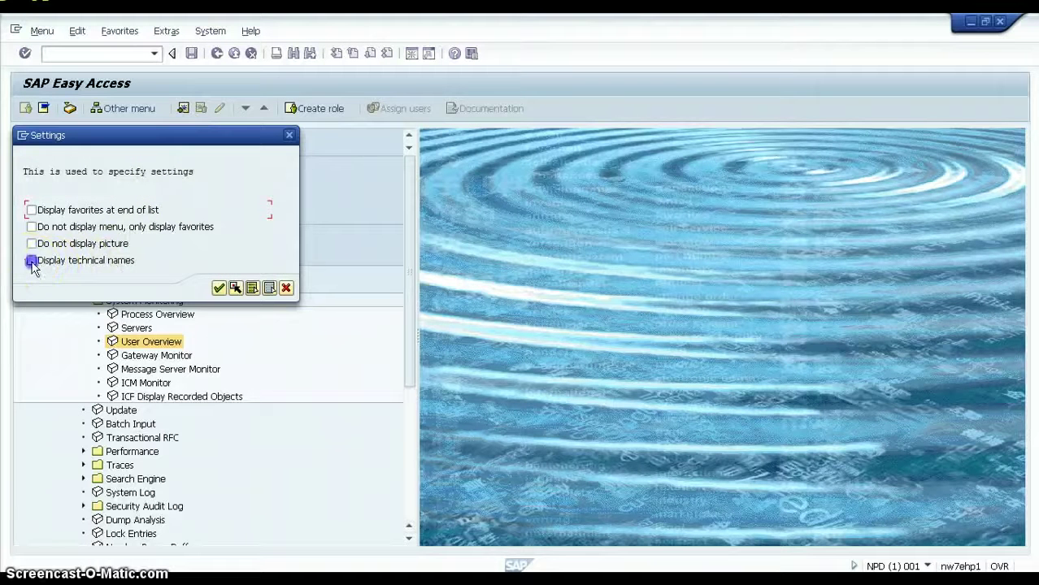
pyautogui.click(216, 289)
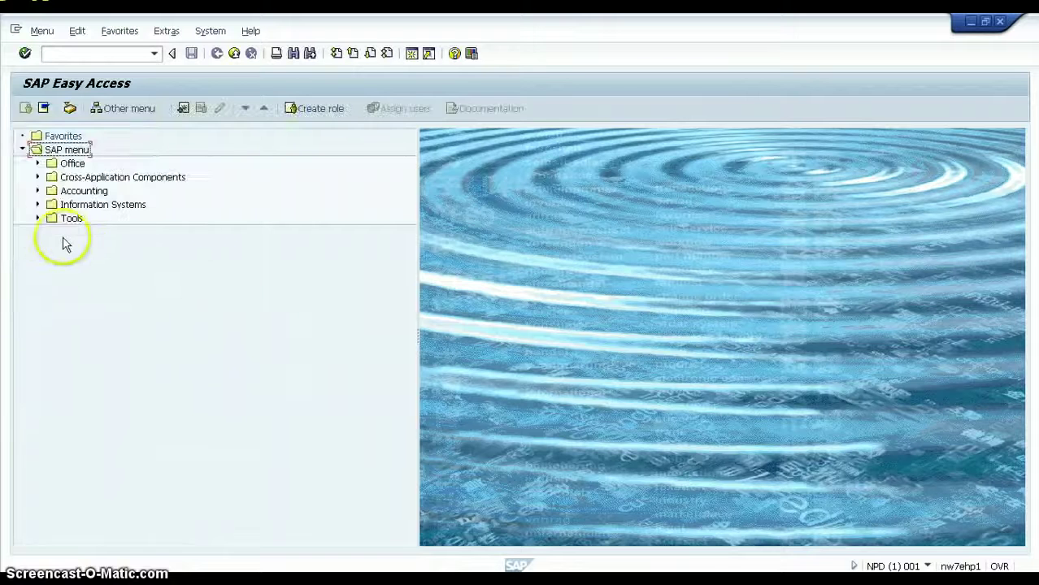
# Expand Tools, Administration, Monitor and System Monitoring in the SAP menu tree and select SM04 - User Overview
pyautogui.click(37, 218)
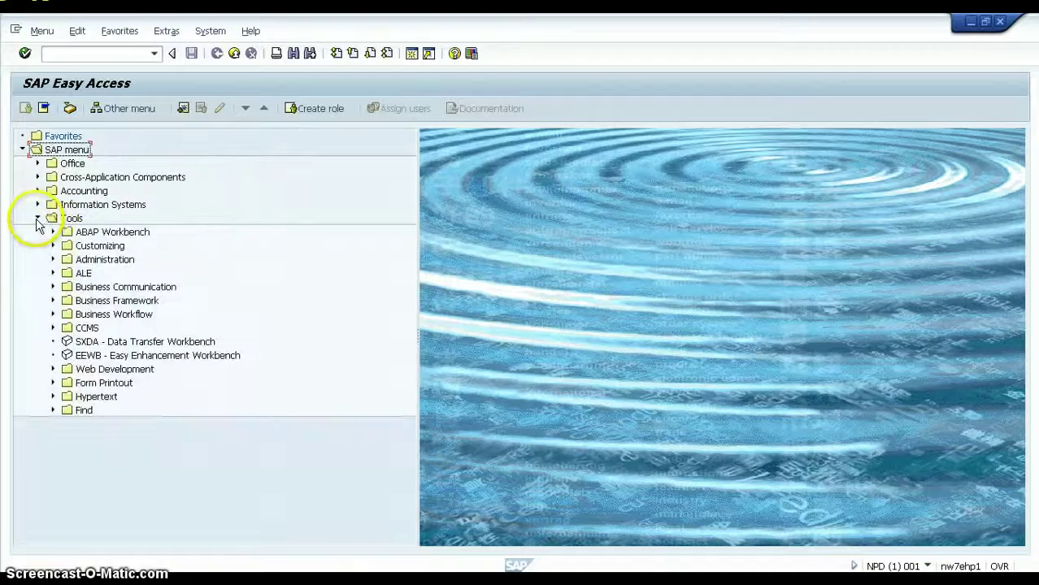
pyautogui.click(53, 260)
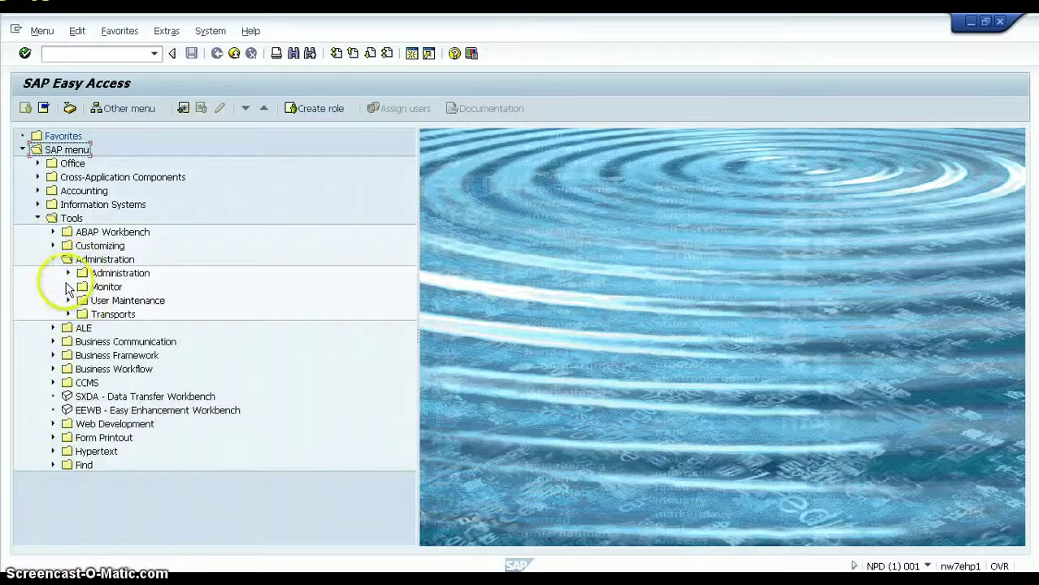
pyautogui.click(68, 286)
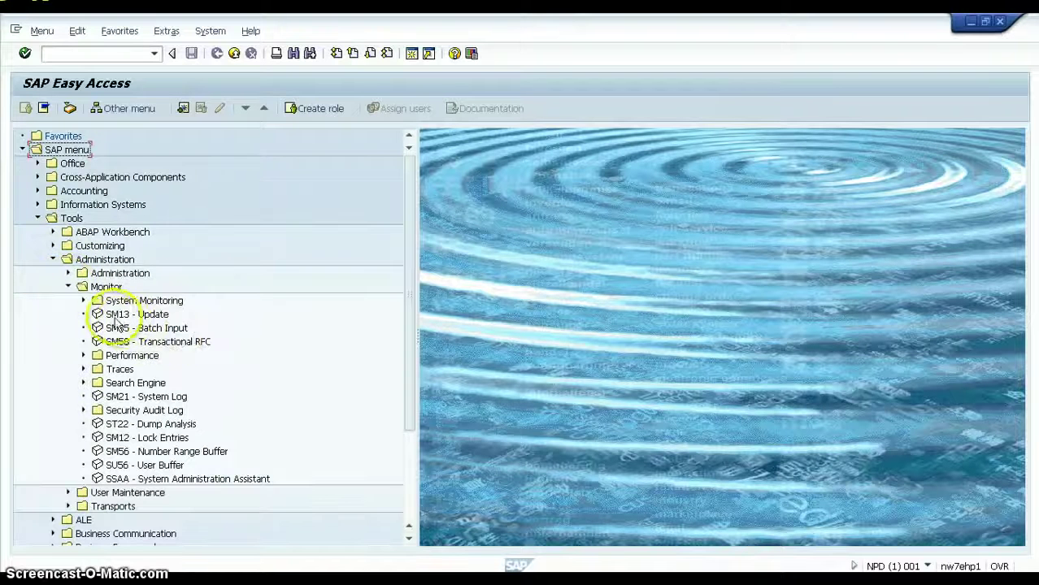
pyautogui.click(84, 300)
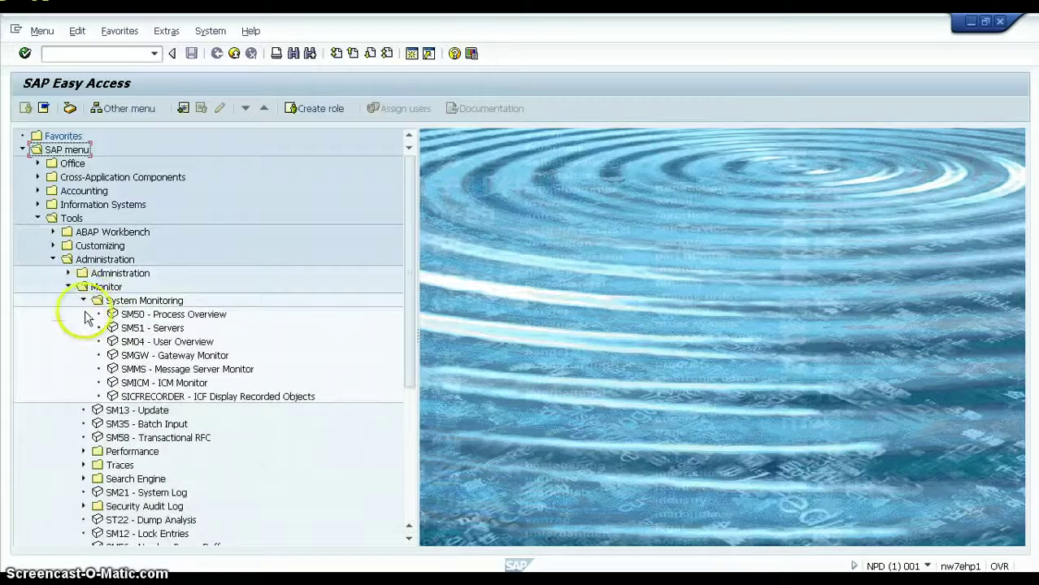
pyautogui.click(155, 343)
pyautogui.doubleClick(192, 347)
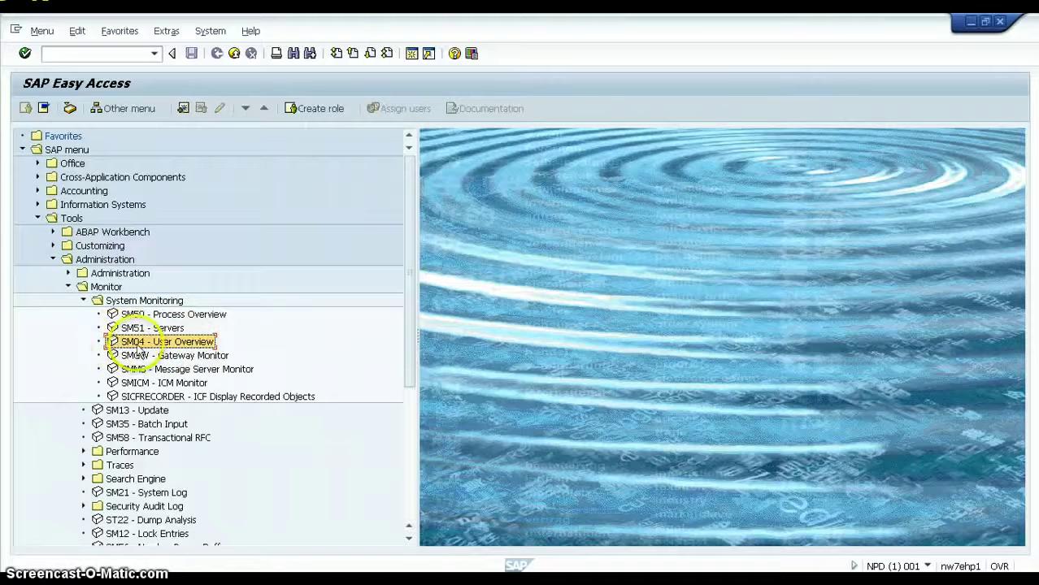
pyautogui.click(69, 53)
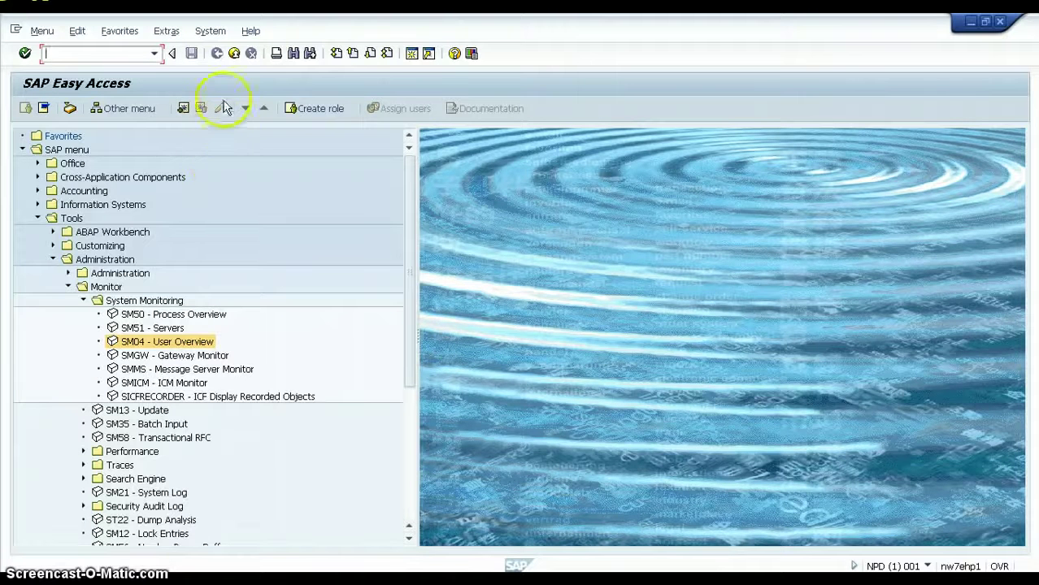
# Log off from the SAP system, confirming the loss of unsaved data, and close SAP Logon
pyautogui.click(210, 31)
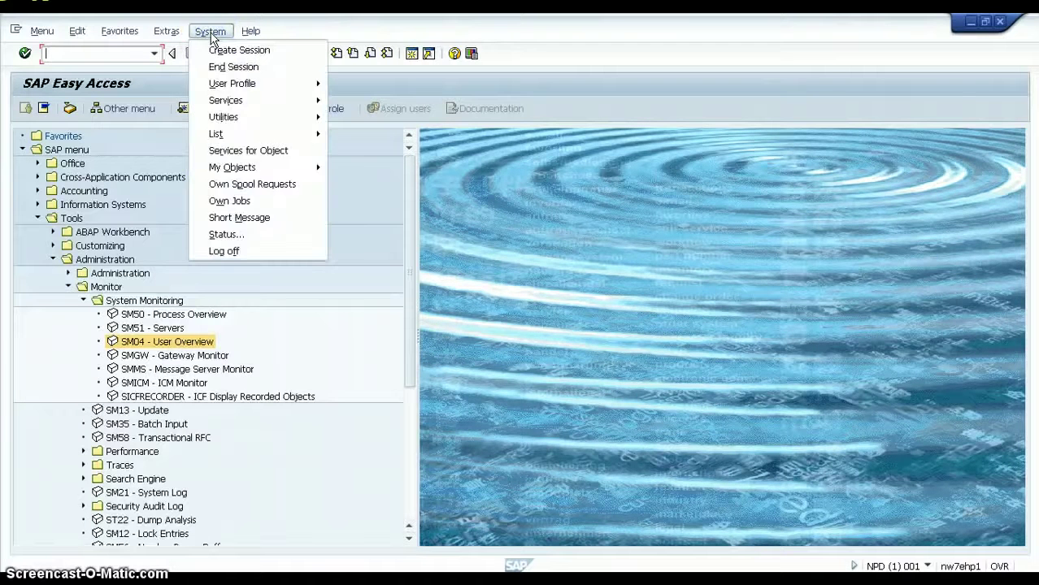
pyautogui.click(239, 251)
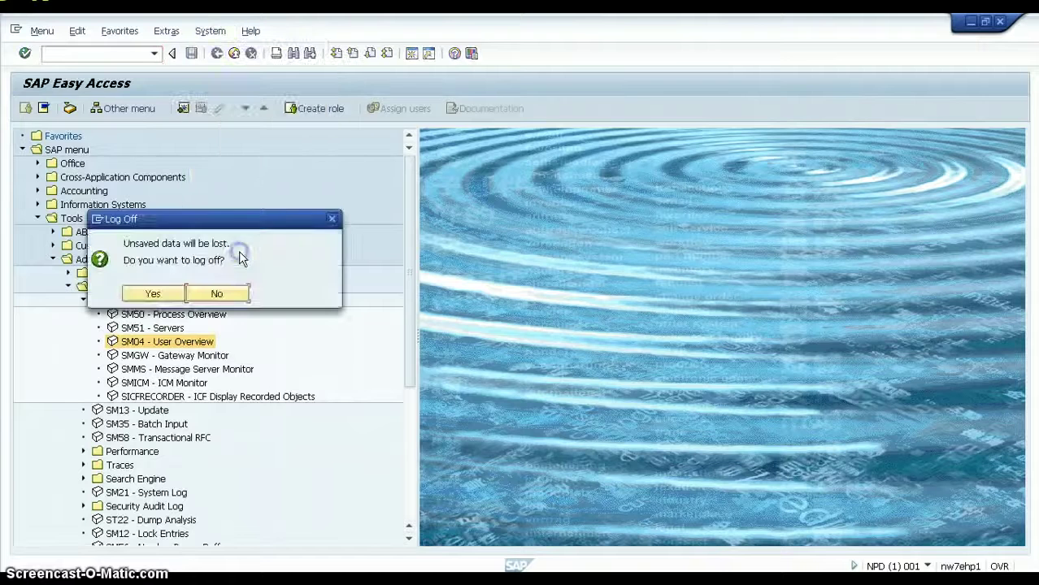
pyautogui.click(151, 294)
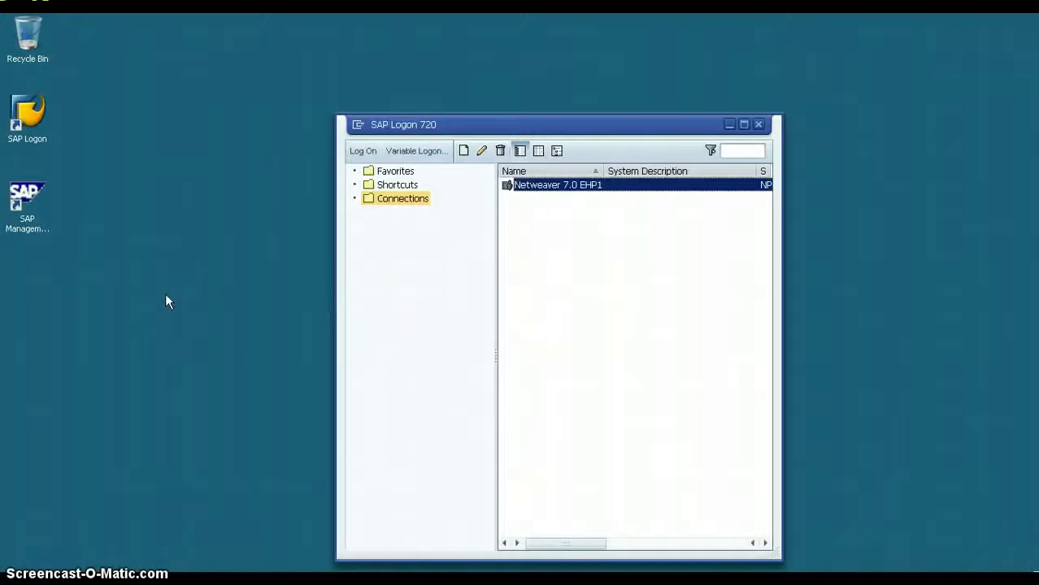
pyautogui.click(759, 125)
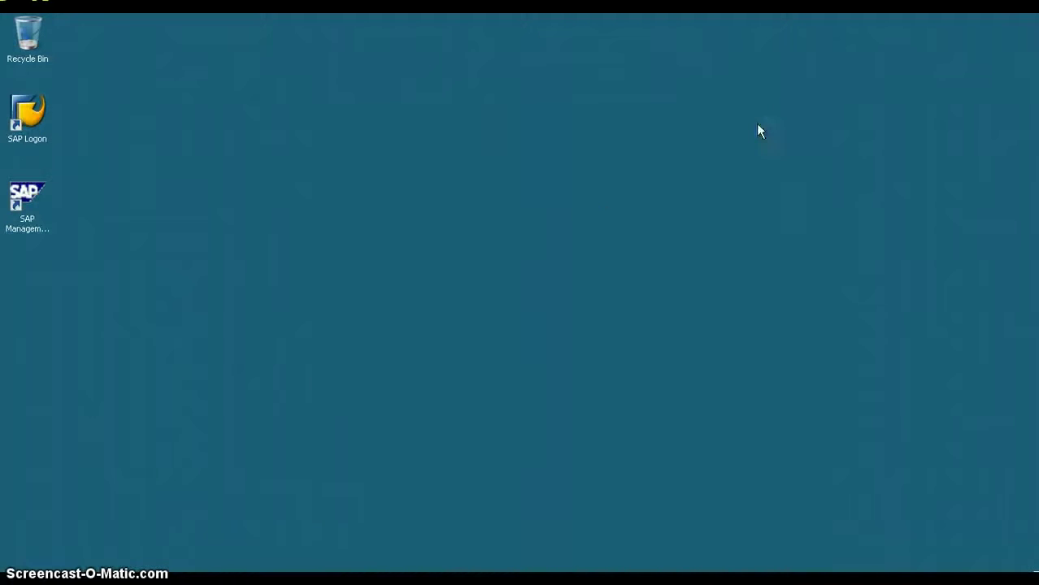